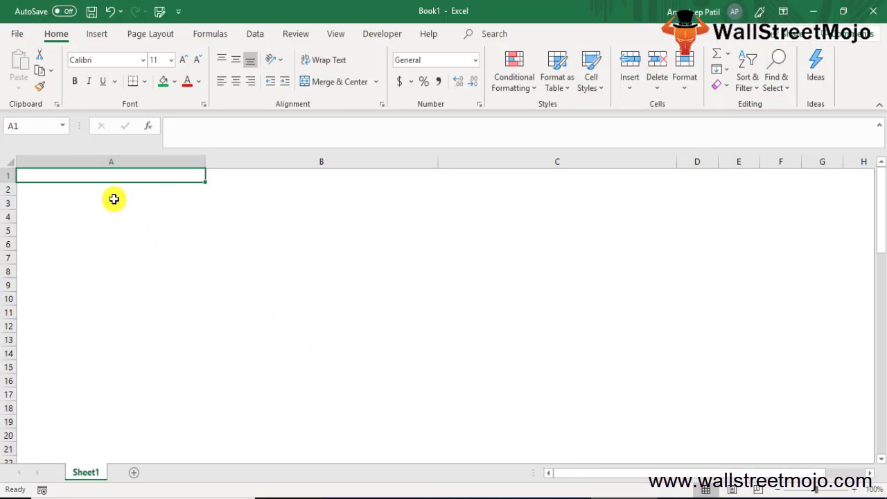
Enter "%" in cell A4 and "% of long term Investment done" in cell A5.
click(113, 200)
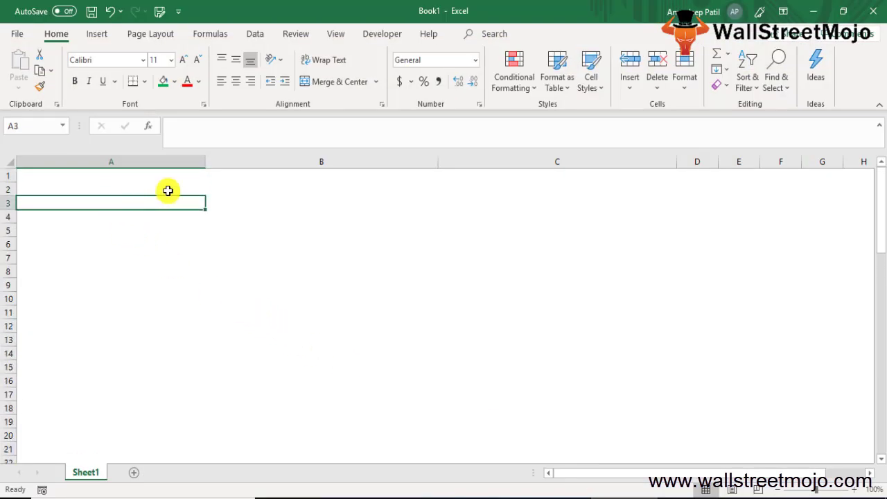
key(Down)
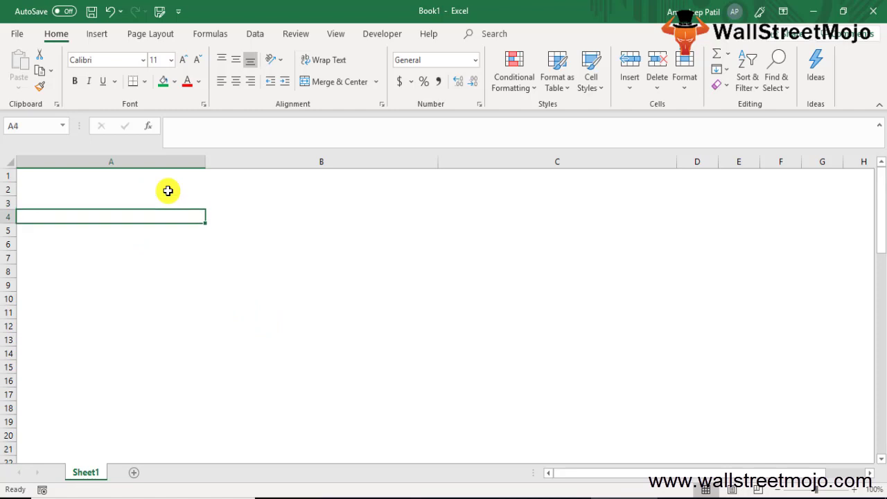
text(%)
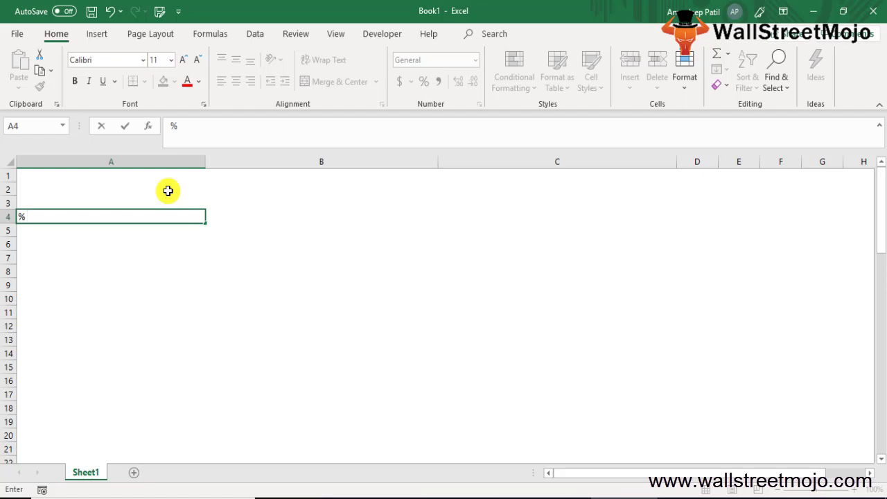
key(Return)
text(% of long term)
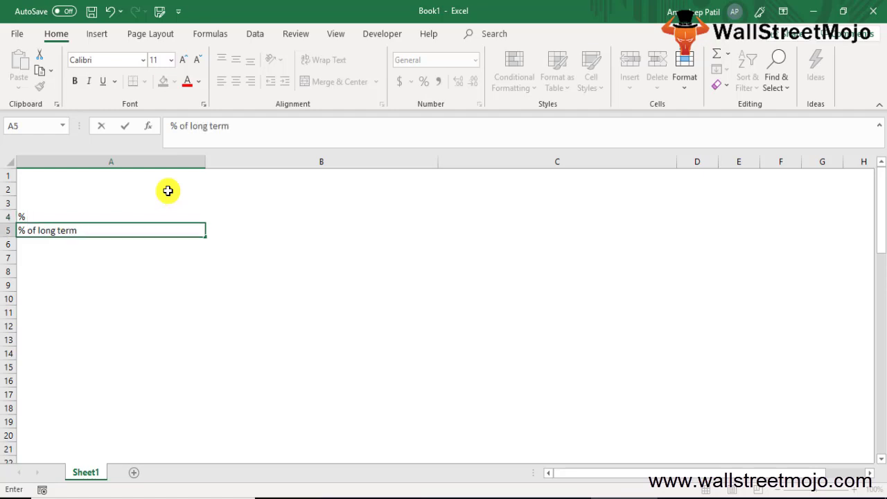
text( Investment )
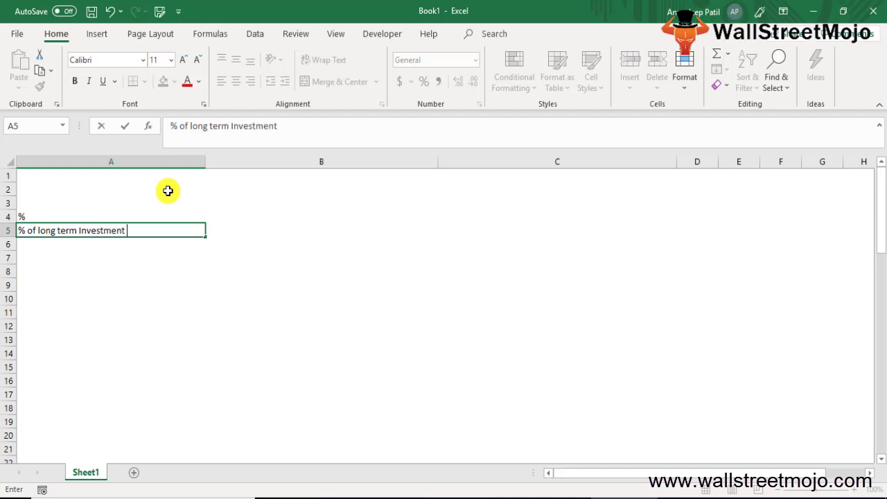
text(done)
key(Return)
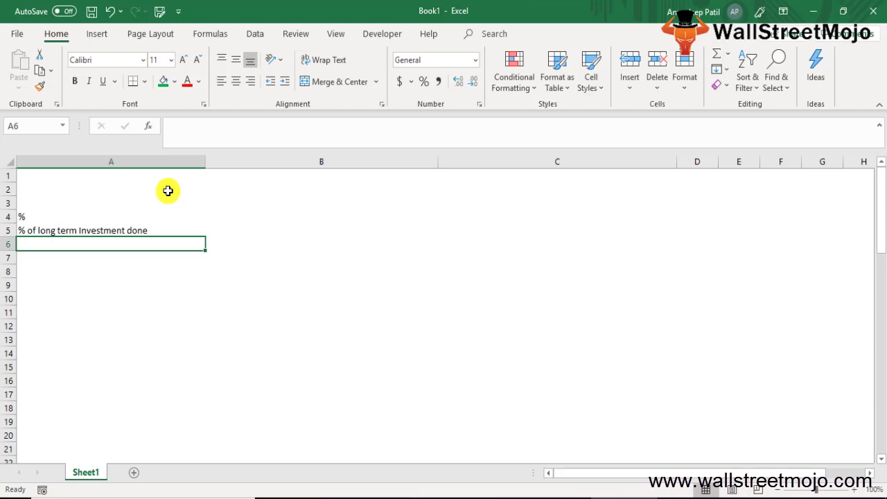
Enter the heading "Dep rat formulla" in cell A8 and "Straight line method" in cell A9.
key(Return)
key(Return)
text(Dep )
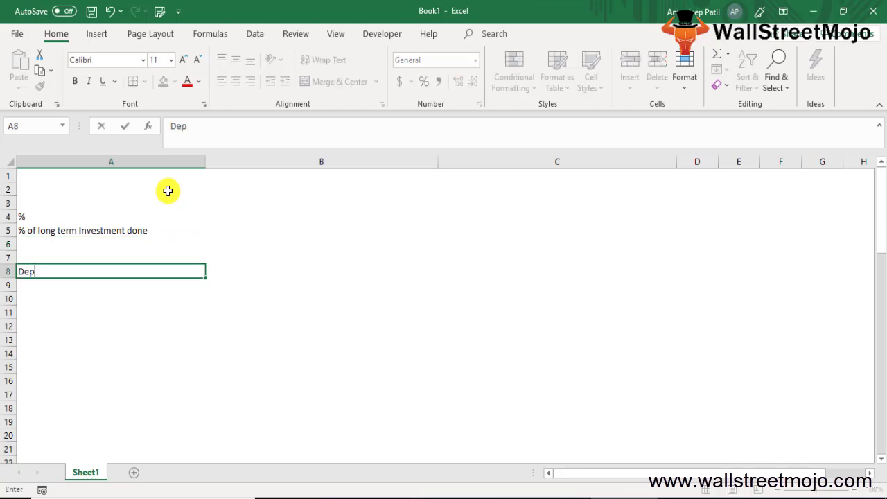
text(rat for)
text(rum)
key(BackSpace)
key(BackSpace)
text(nm)
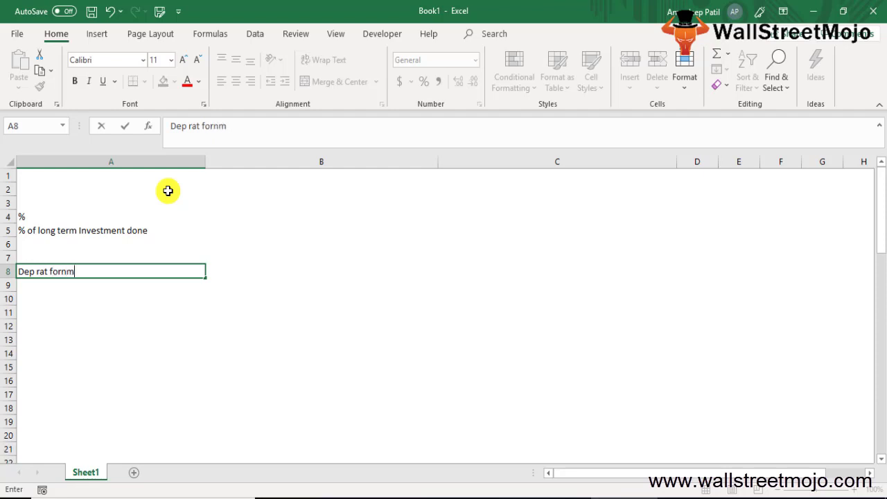
text(lla)
key(Return)
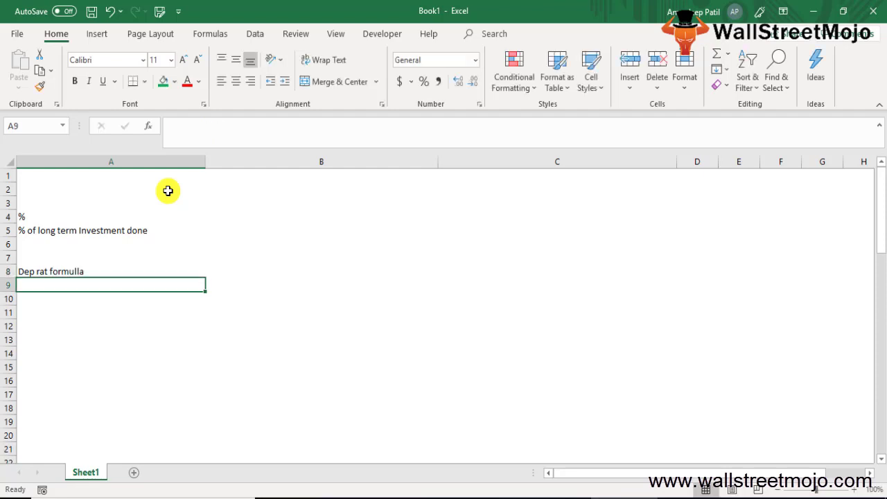
text(Straight line method)
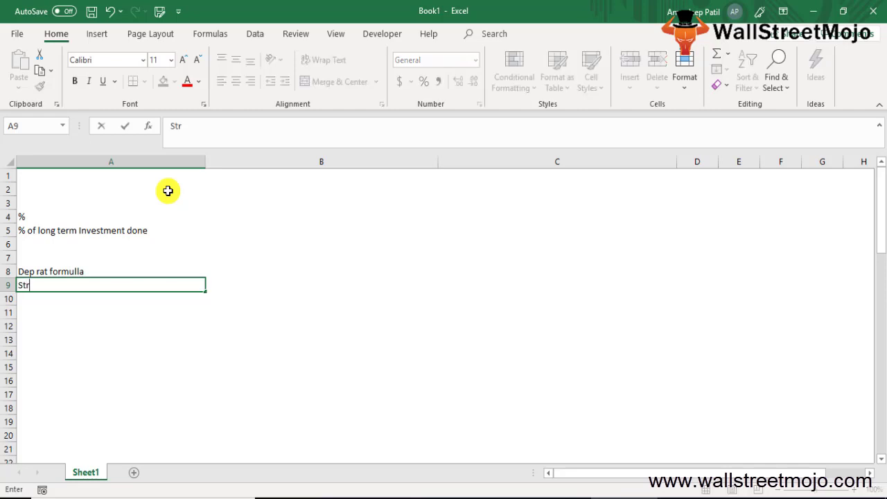
key(Return)
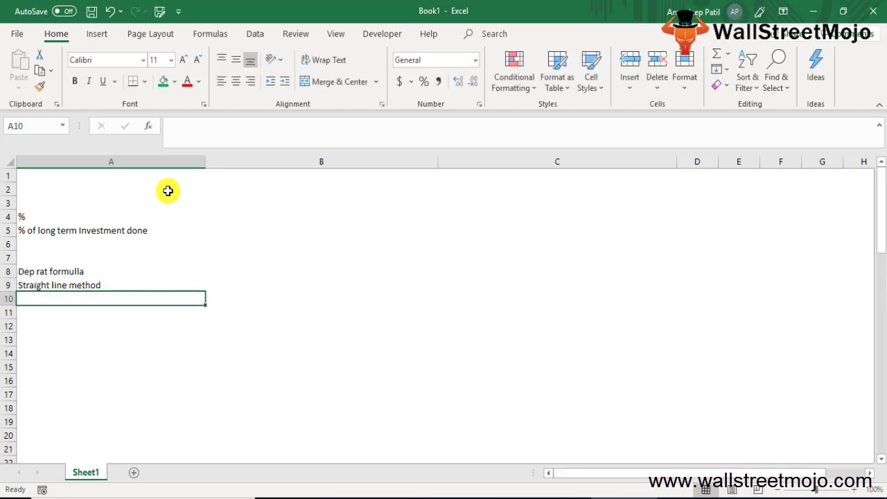
Enter the text formula "Dep rate per year = 1/ Useful lif of the asset" in cell A11.
key(Return)
text(Dep )
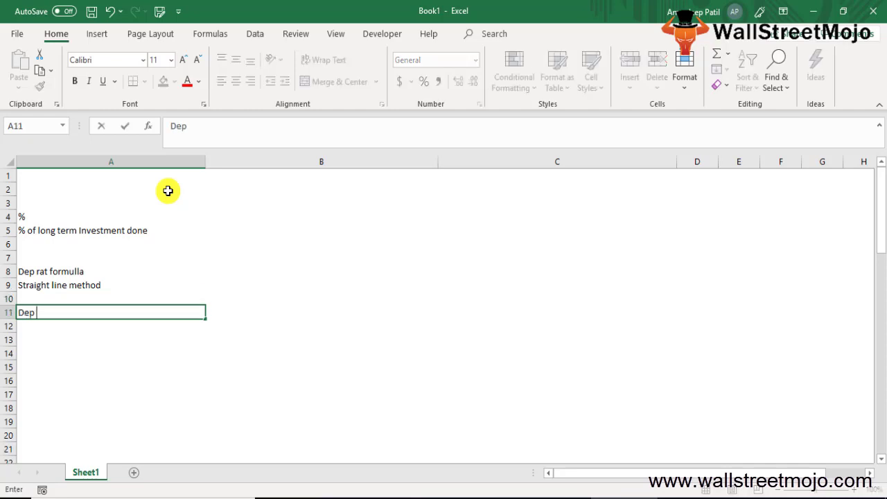
text(rate per year )
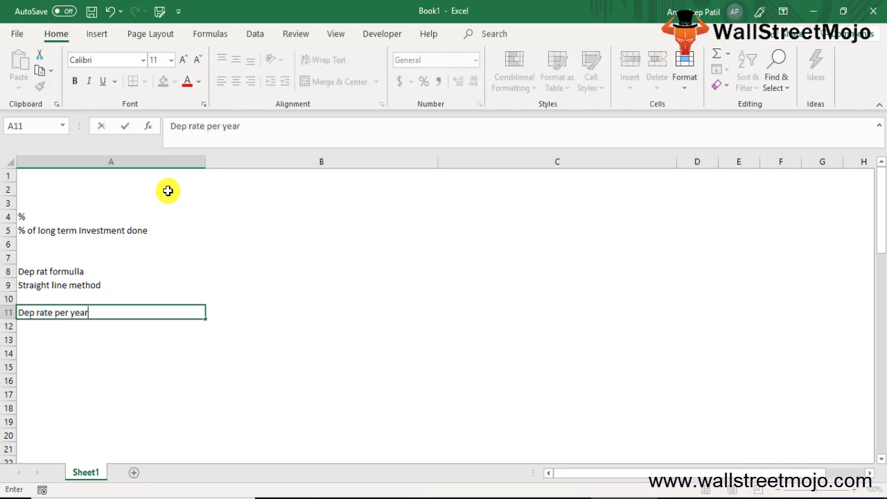
text(= 1/ Usdo)
key(BackSpace)
key(BackSpace)
text(eful lif of the)
text( as)
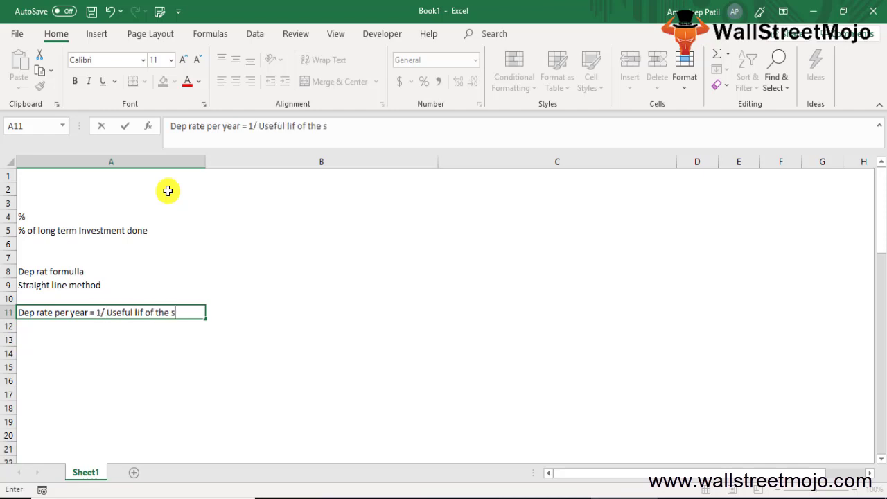
key(BackSpace)
text(asset)
key(Return)
Enter the text formula "Dep value per year = (Cost of asset- Salvage value of asset)/ Dep rate per year" in cell A13.
key(Return)
text(Deop)
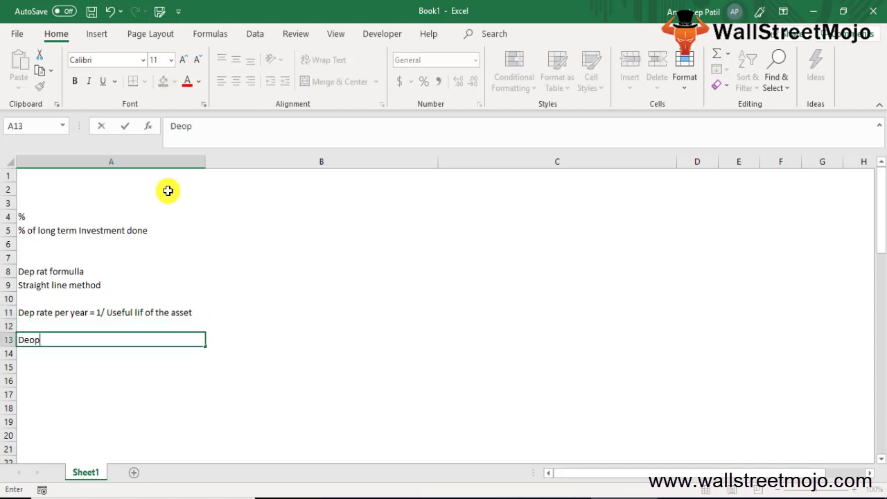
key(BackSpace)
key(BackSpace)
text(p value per y)
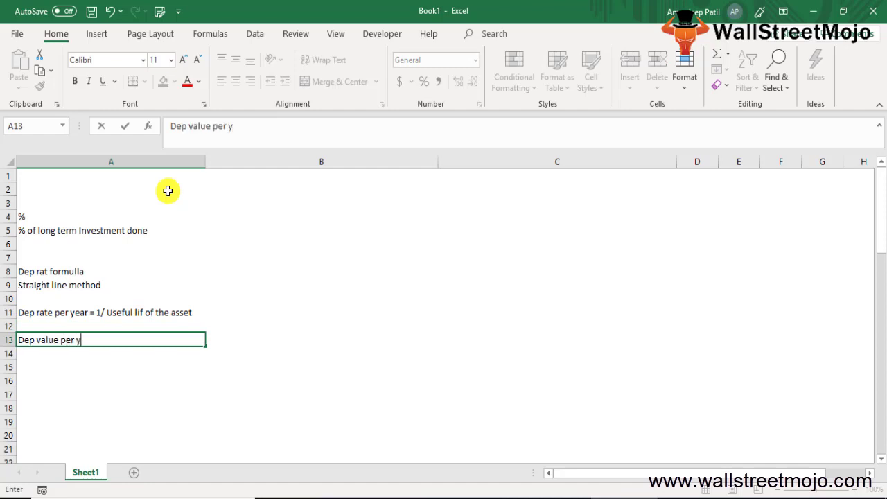
text(ear = (Cost of a)
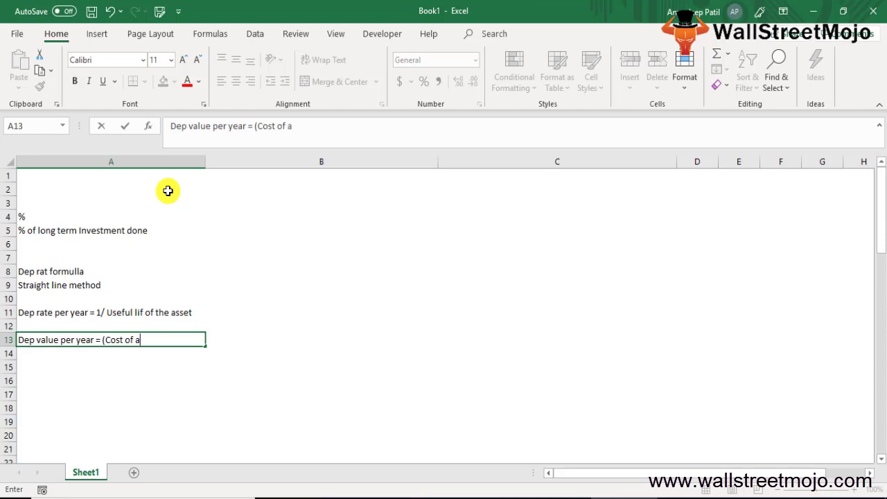
text(sset- Salvage valyue)
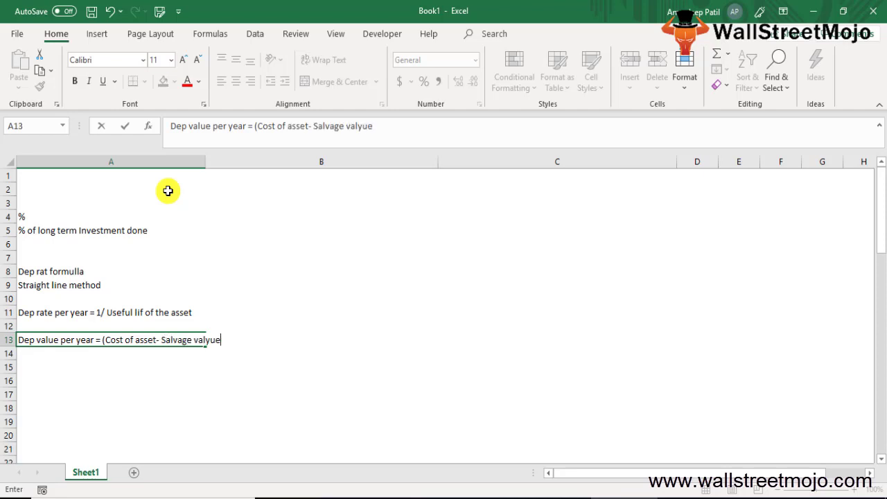
key(BackSpace)
key(BackSpace)
key(BackSpace)
text(ue of the)
key(BackSpace)
key(BackSpace)
key(BackSpace)
text(asset)/ Dep )
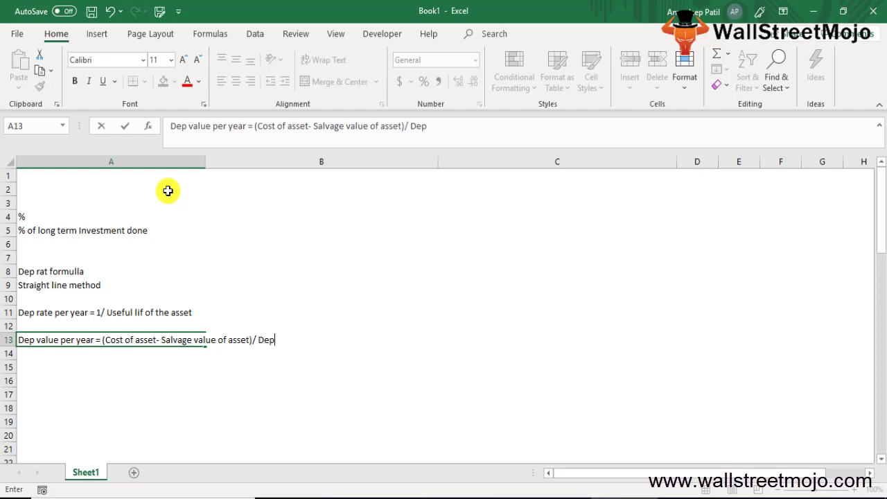
text(rate per year)
key(Return)
Enter the definition "Cost of asset = Intial book value" in cell A16.
key(Return)
key(Return)
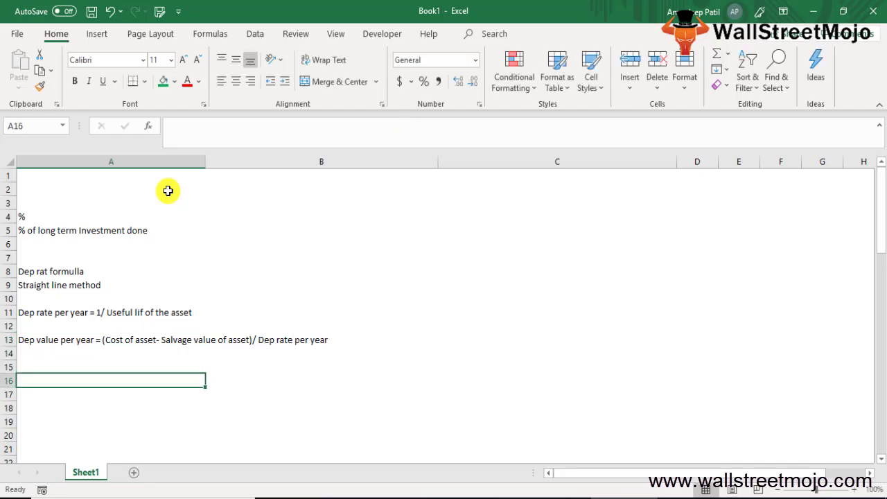
text(Co)
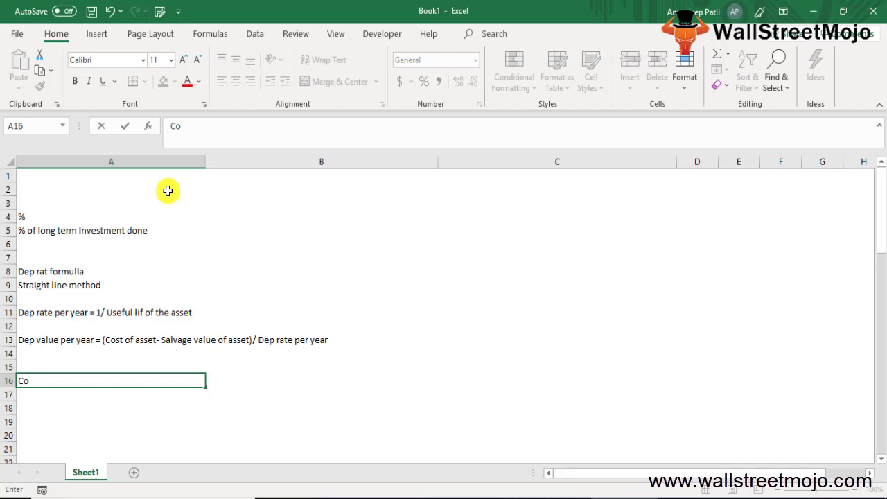
text(st of asse)
key(BackSpace)
text(set )
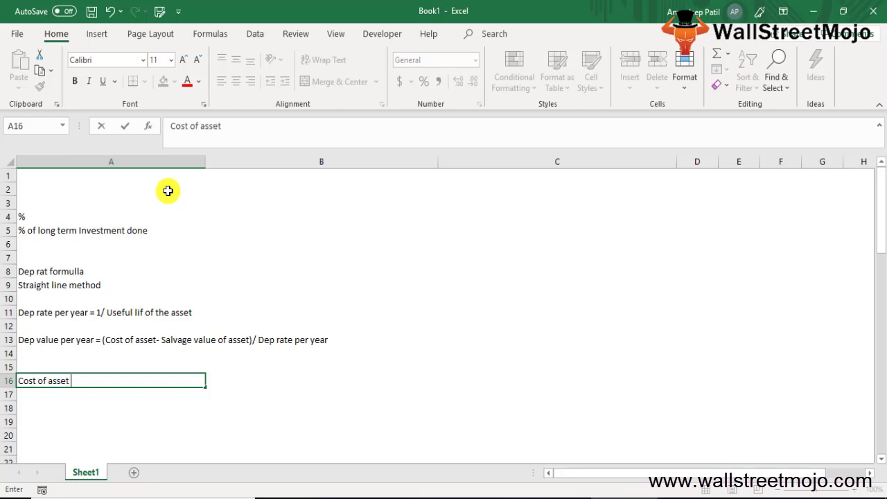
text(= Intial book valu)
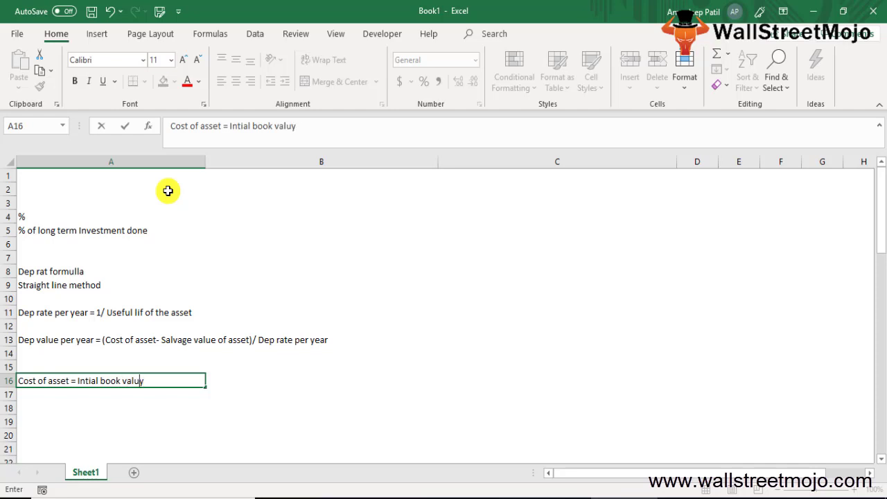
text(e)
key(Return)
Enter the label "Useful life of the asset" in cell A18.
key(Return)
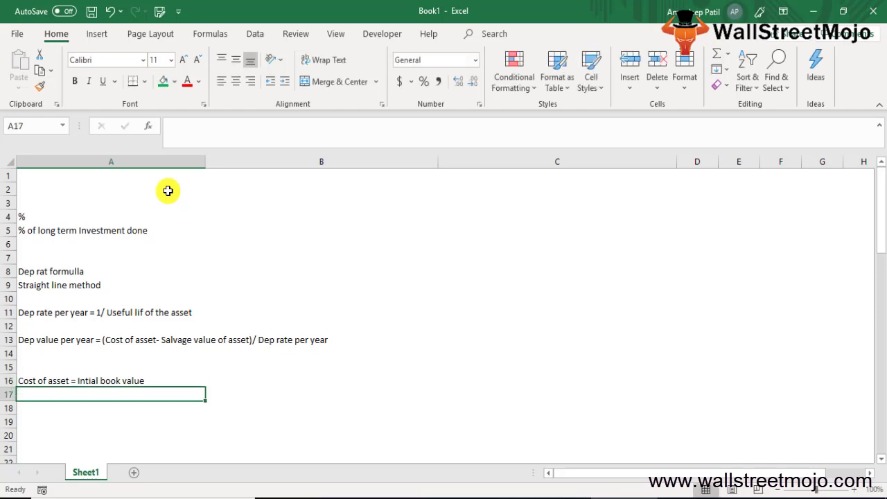
text(Use)
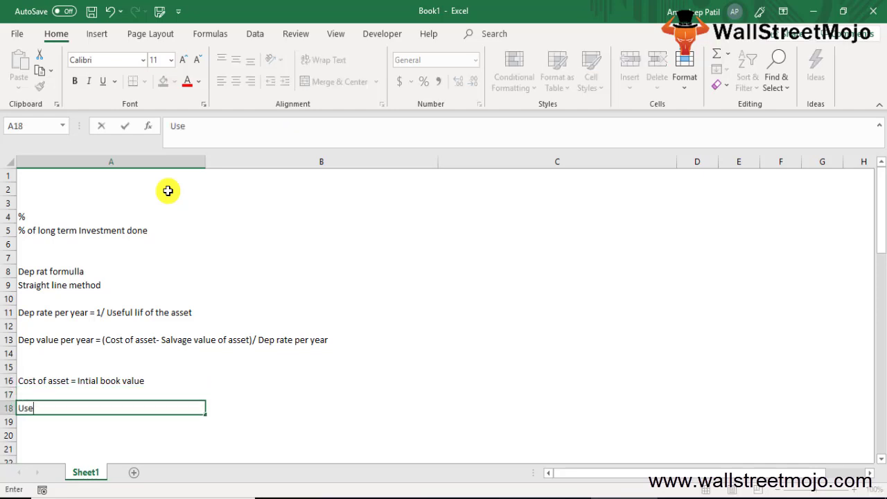
text(ful life of the aass)
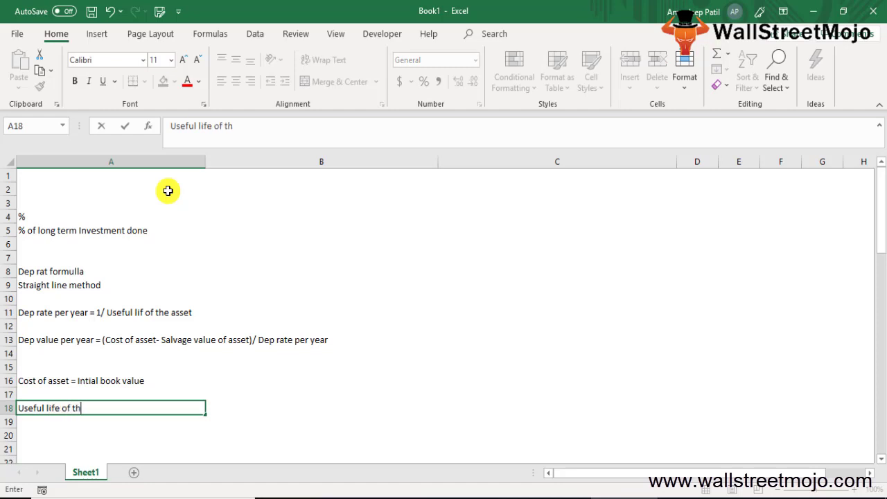
key(BackSpace)
key(BackSpace)
key(BackSpace)
text(sset)
key(Return)
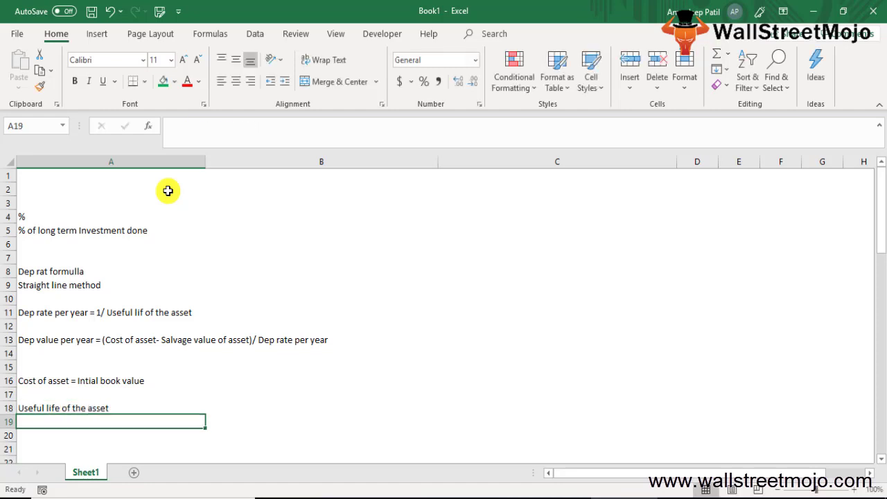
List a useful-life example with "Computers" in cell A21, "5 Years" in A22 and "8 Years" in A23.
key(Return)
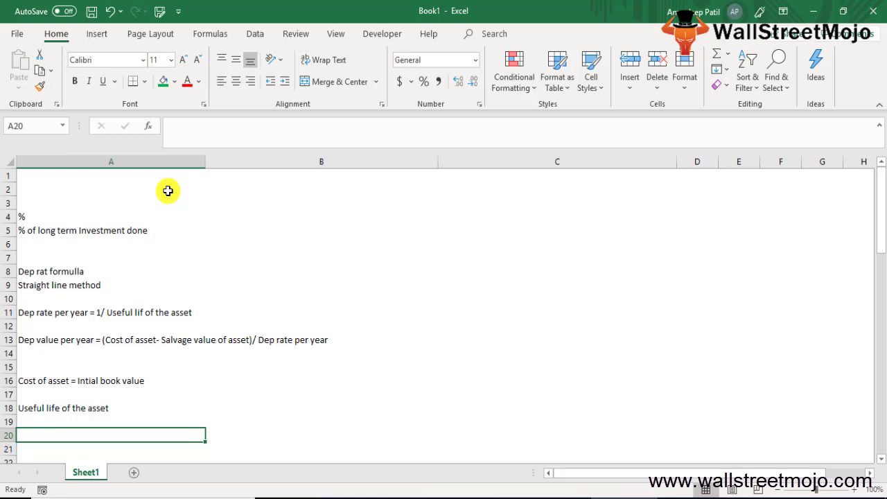
key(Down)
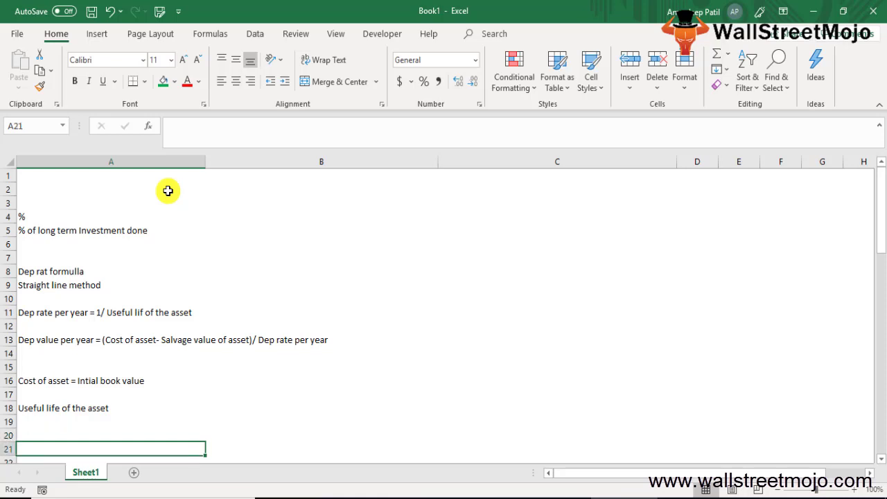
text(Computers)
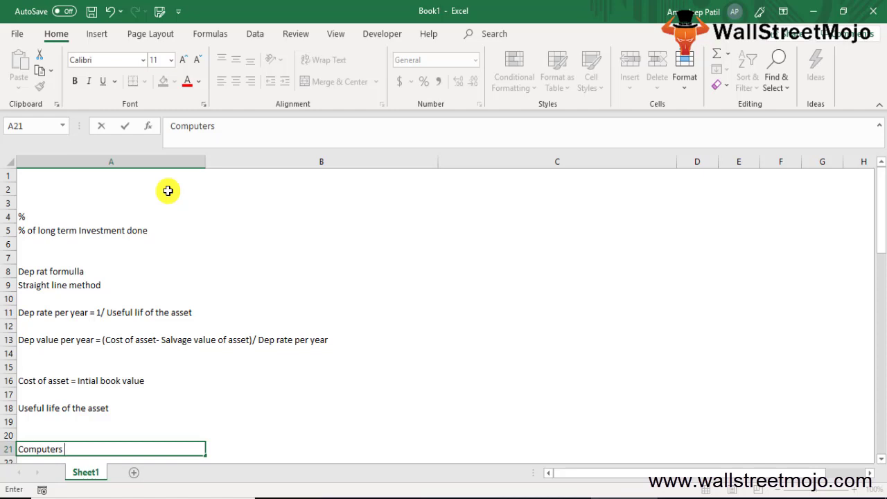
key(Return)
text(5 Y)
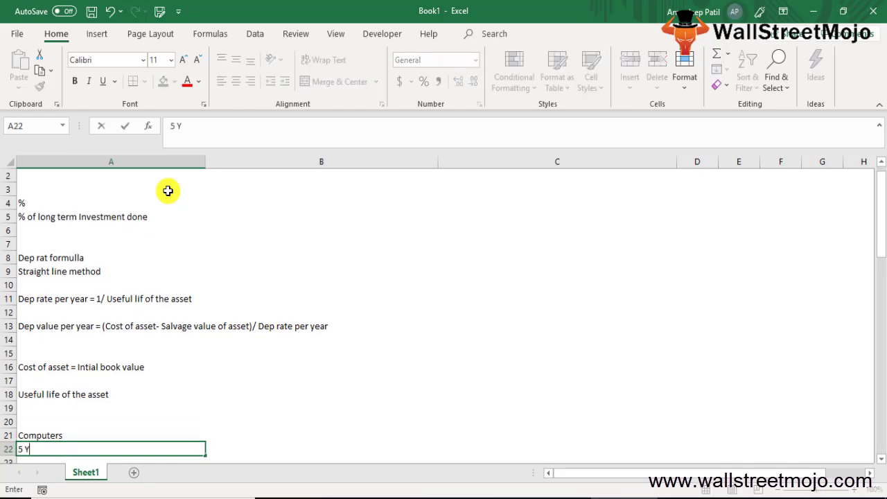
text(ears)
key(Return)
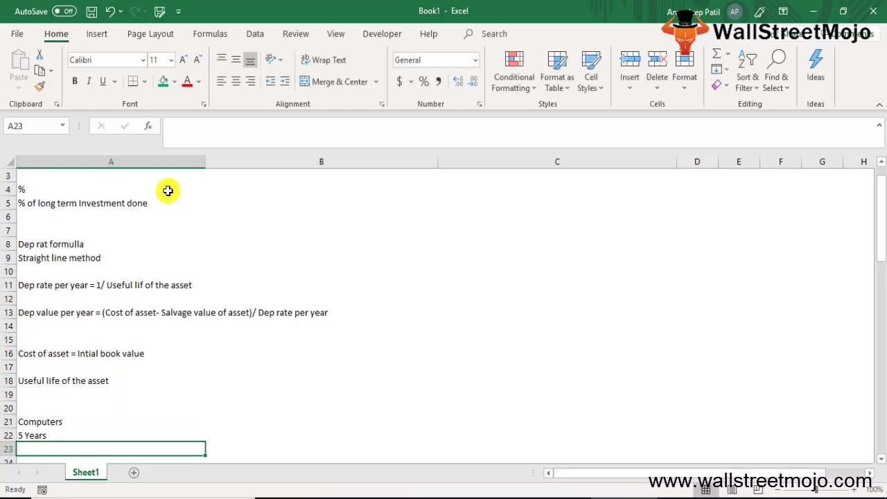
text(8)
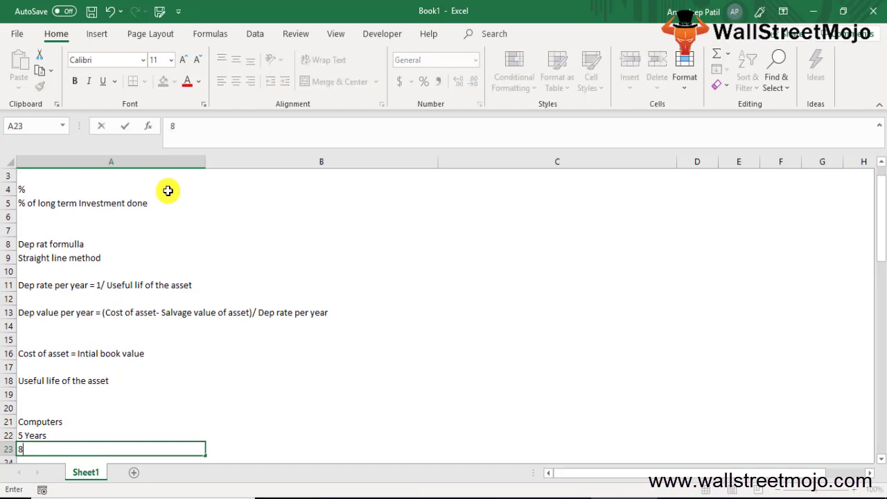
text( Years)
key(Return)
Enter the label "Salvage value" in cell A26 and "Scrap Value" in cell A28.
key(Return)
key(Return)
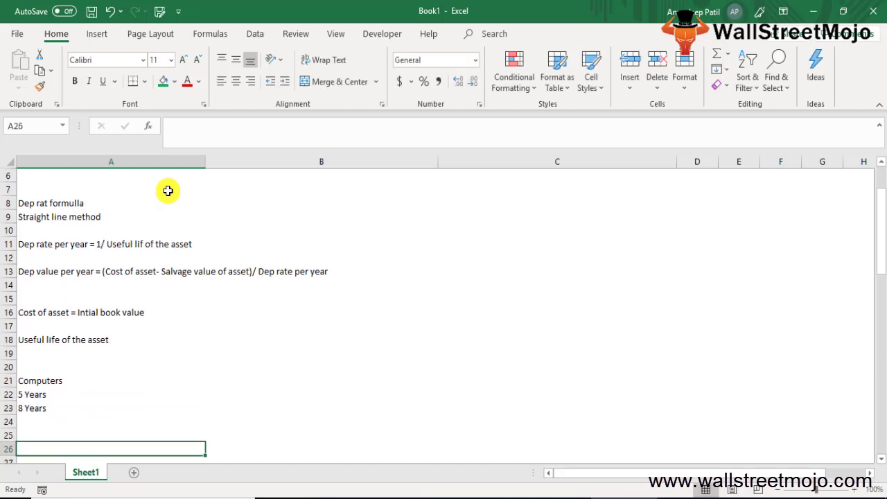
text(Salvag)
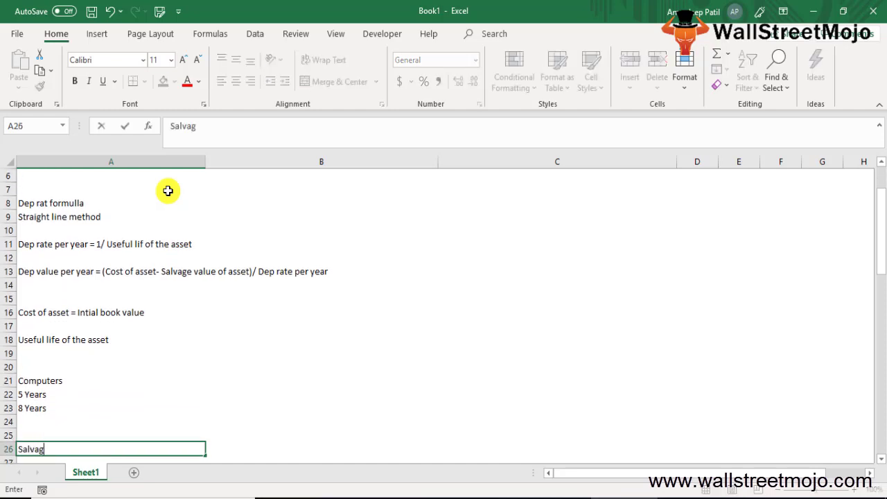
text(e value)
key(Return)
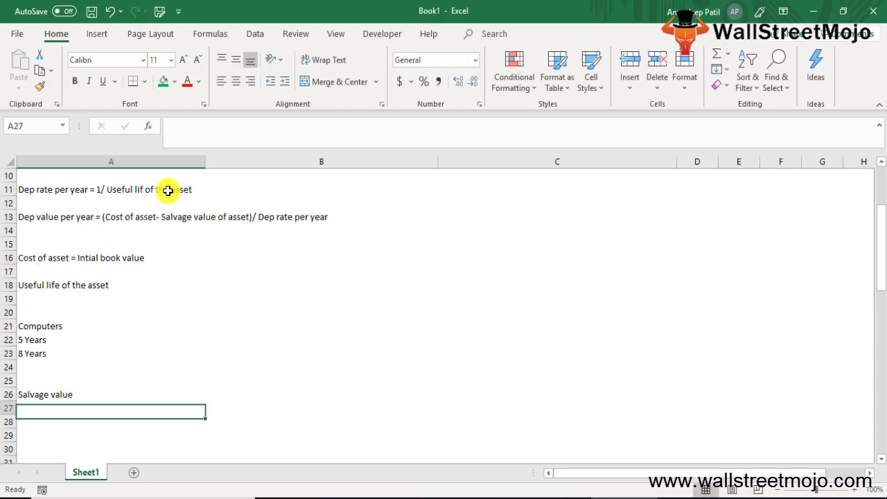
key(Up)
key(Return)
key(Return)
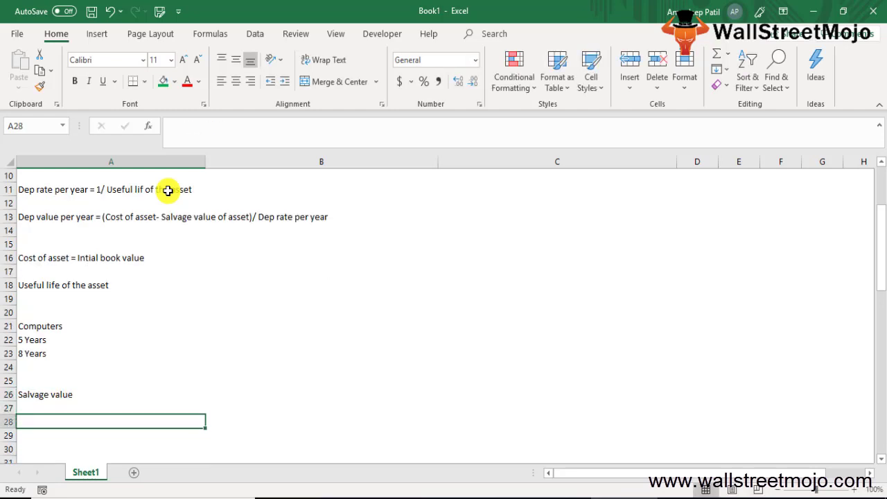
text(Scrap Va)
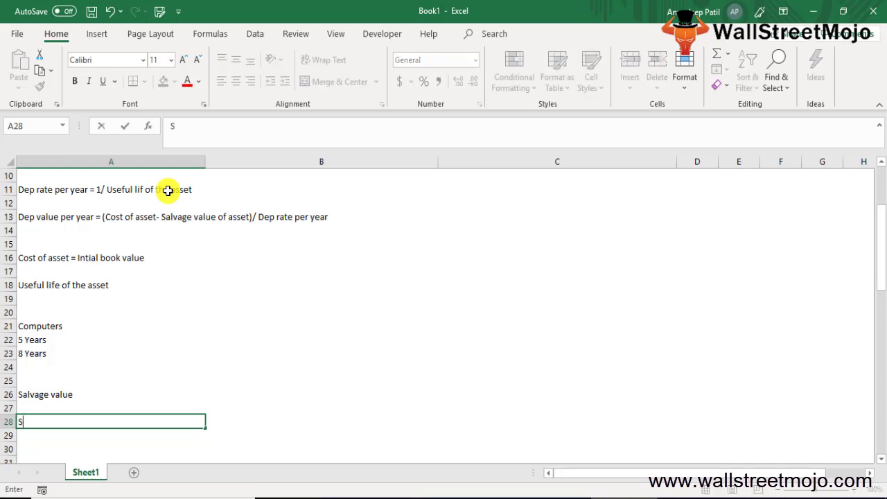
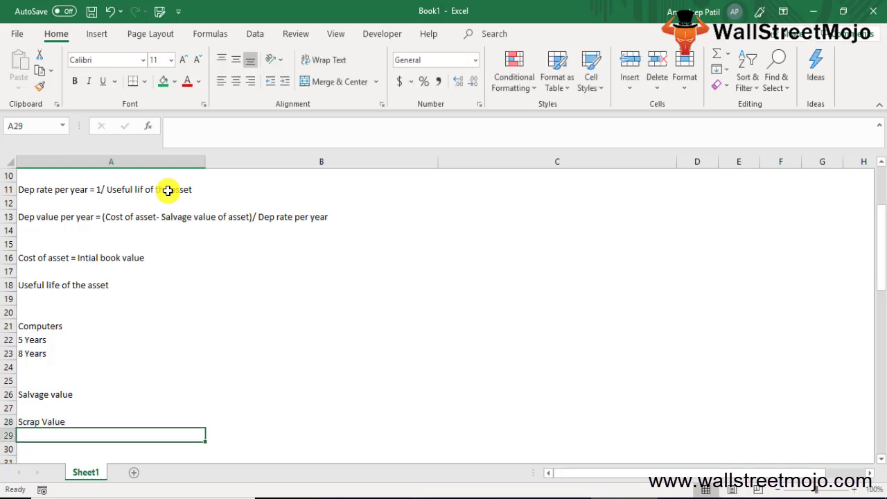
Enter "Eg 1 : Cost of vehicle =500000" in cell A30.
key(Down)
key(Down)
key(Down)
key(Down)
key(Down)
key(Down)
key(Down)
key(Down)
key(Down)
key(Down)
key(Down)
key(Down)
key(Down)
key(Down)
key(Down)
key(Down)
key(Down)
key(Up)
key(Up)
key(Up)
key(Up)
key(Up)
key(Up)
key(Up)
key(Up)
key(Up)
key(Up)
key(Up)
key(Up)
key(Up)
key(Up)
key(Up)
key(Up)
key(Up)
key(Down)
text(Eg 1 : Cost of vehicle )
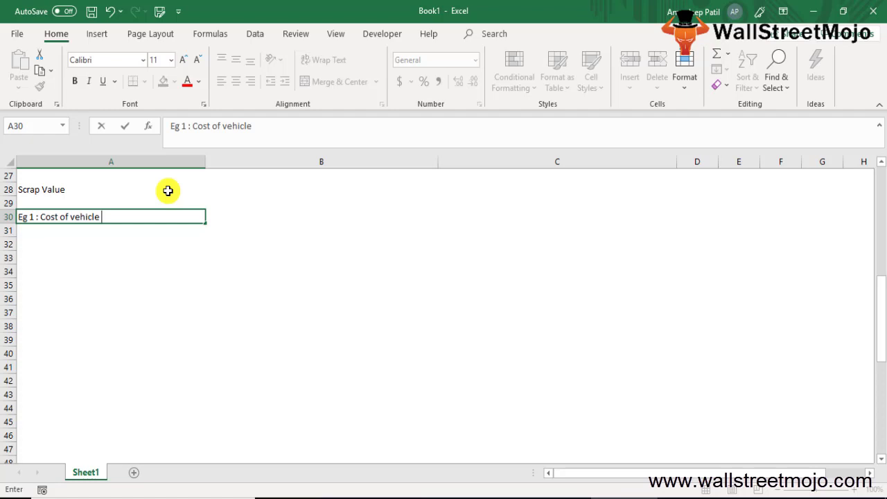
text(=500000)
key(Return)
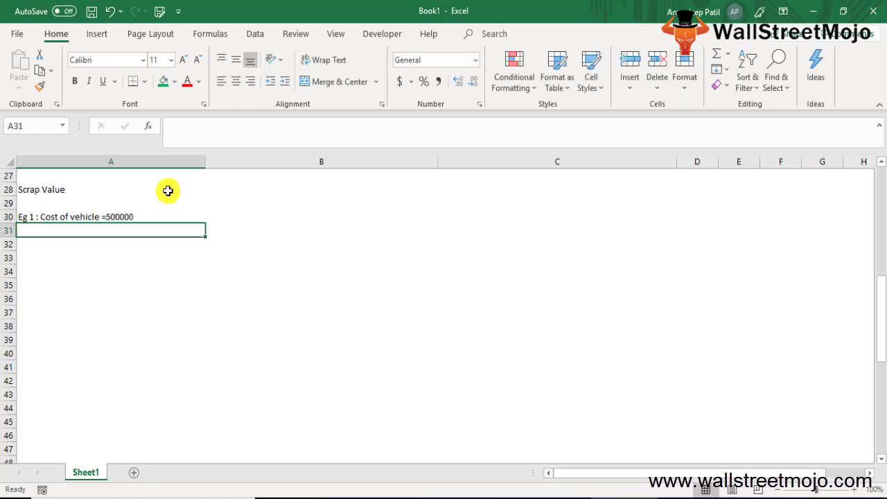
Enter "Scap value of machine = 50000" in cell A31.
text(Scap value)
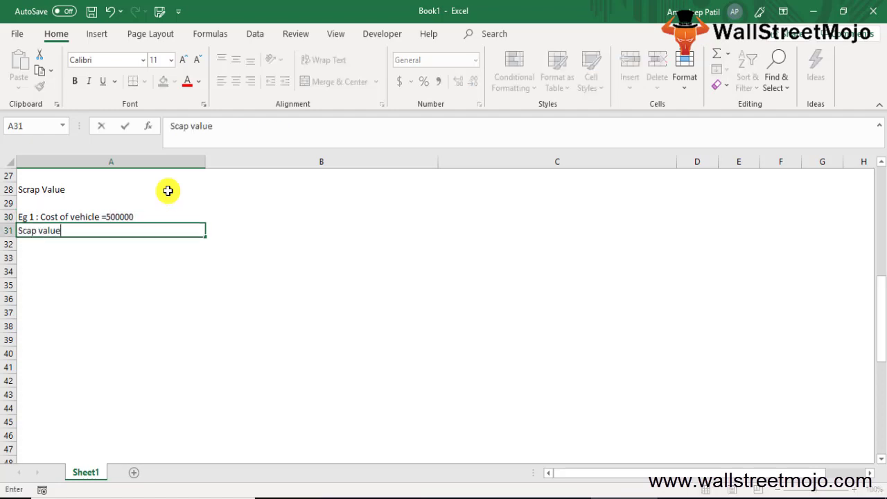
text( of machine = 50000)
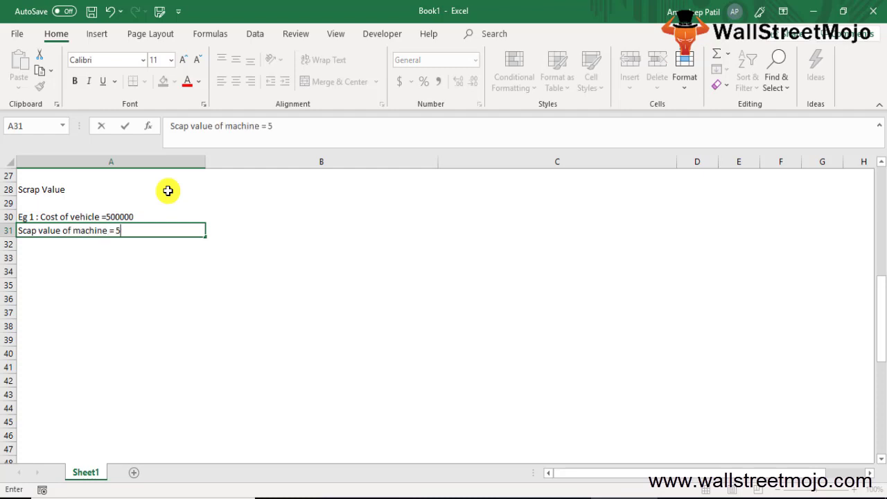
key(Return)
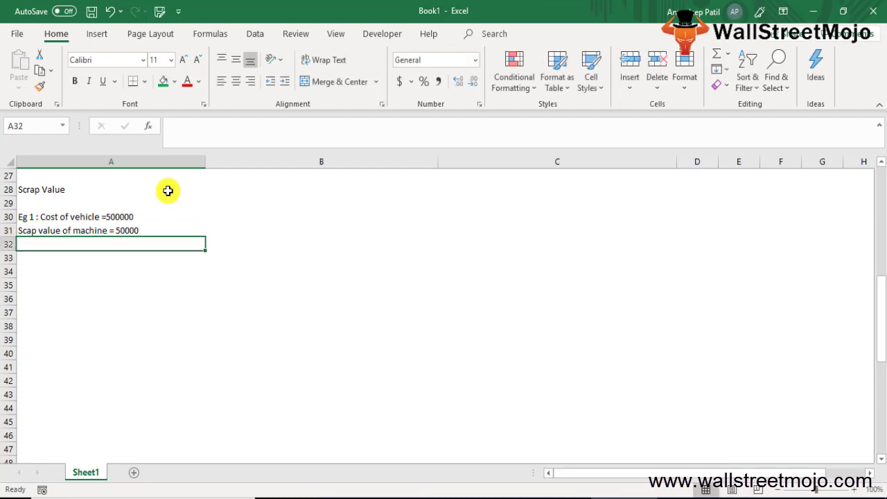
Enter "Useful life of the asset" in cell A32 with "5 Years" in B32.
text(Useful liuf)
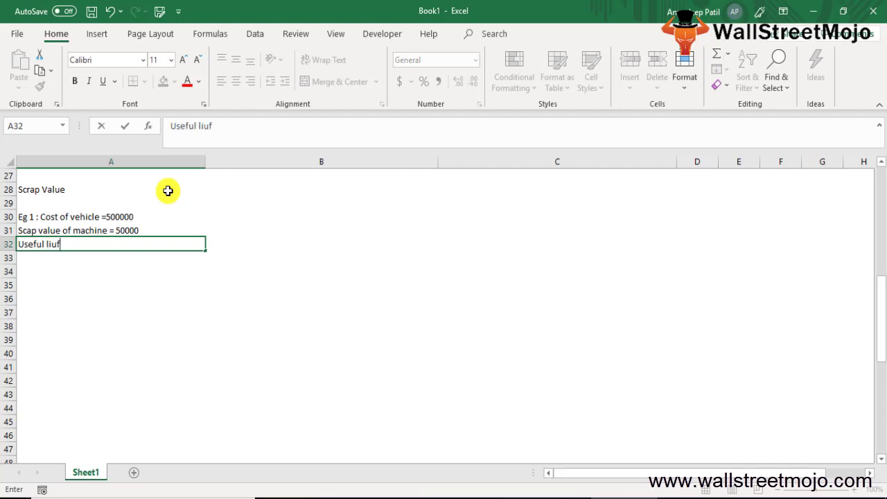
key(BackSpace)
key(BackSpace)
text(fe of the asset)
key(Tab)
key(shift+Tab)
key(Tab)
text(5 Years)
key(Return)
Enter "Dep Rate formulla = 1/5" in cell A34 and the rate 20% in B34.
key(Left)
key(Down)
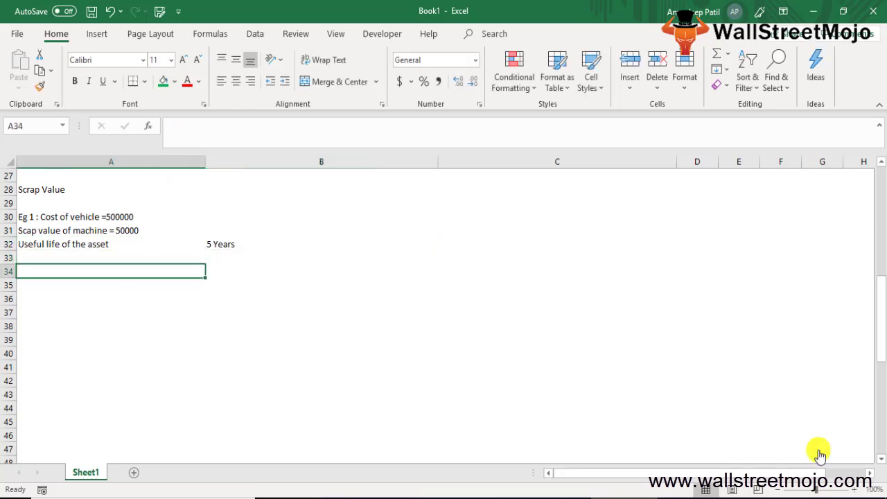
text(De)
text(p Rate foru)
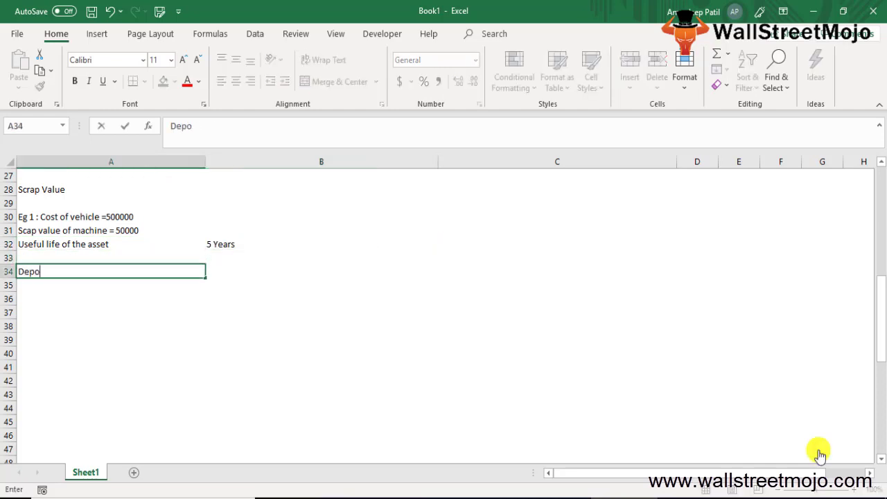
key(BackSpace)
text(mulla = 1/5)
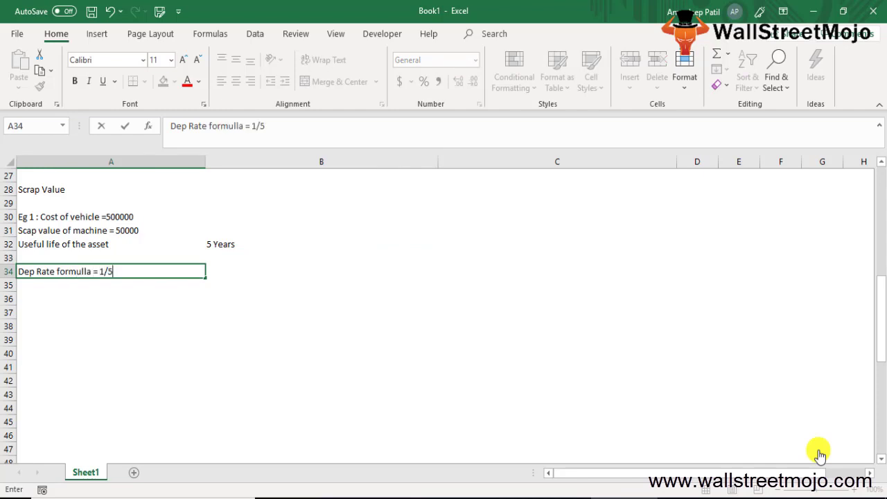
key(Return)
key(Up)
key(Right)
text(20%)
key(Return)
key(Left)
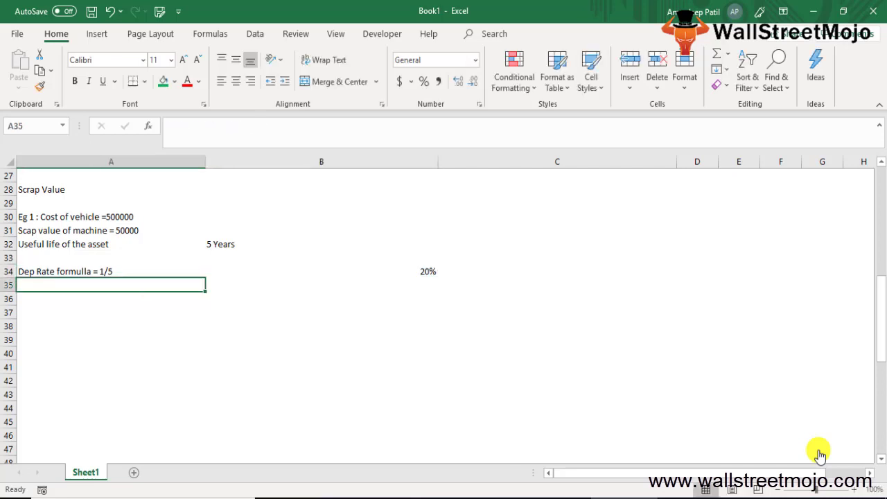
key(Down)
key(Down)
key(Up)
key(Up)
key(Down)
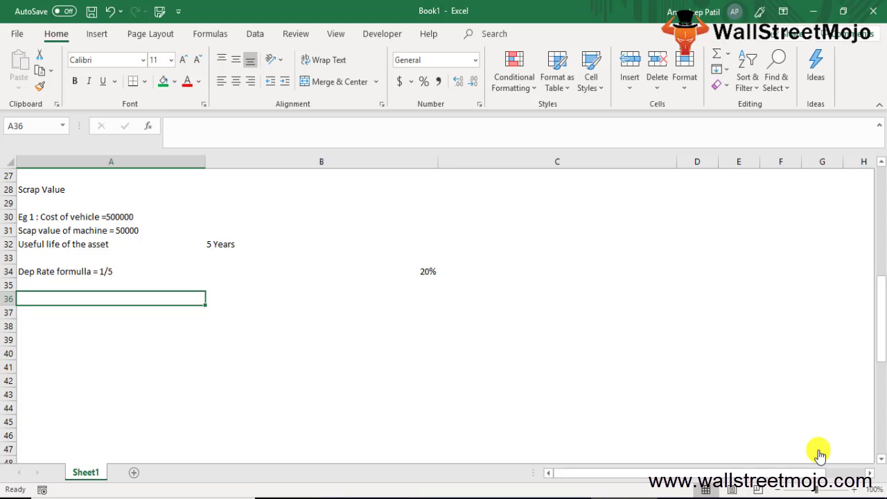
key(Up)
key(Up)
key(Up)
key(Up)
key(Up)
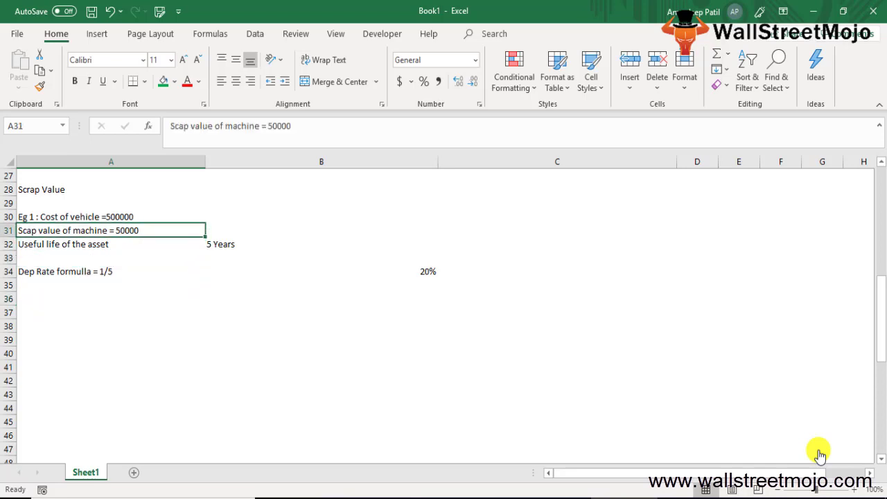
key(Down)
key(Down)
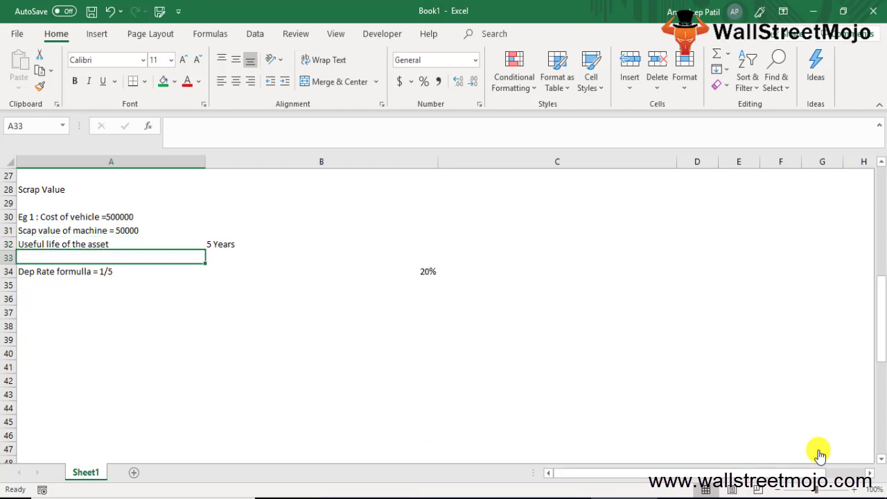
key(Right)
key(Down)
key(Right)
key(Left)
key(Down)
key(Down)
key(Left)
text(Dep Value per year)
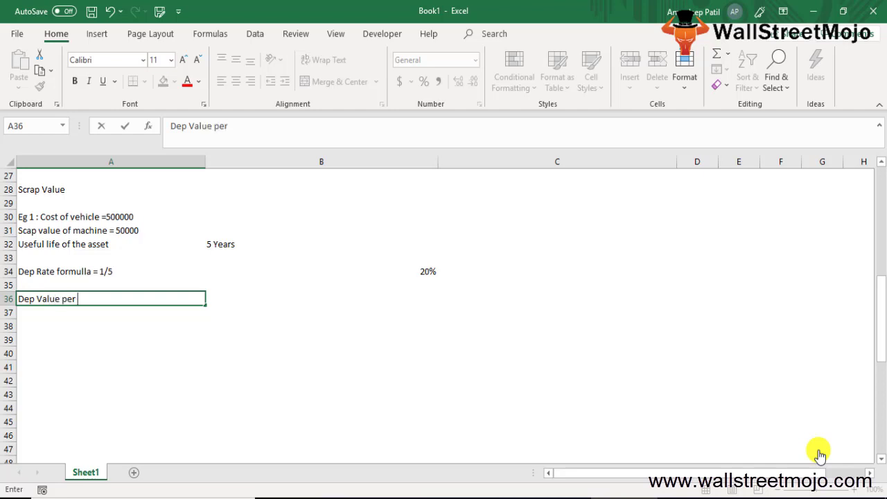
key(Tab)
text(=)
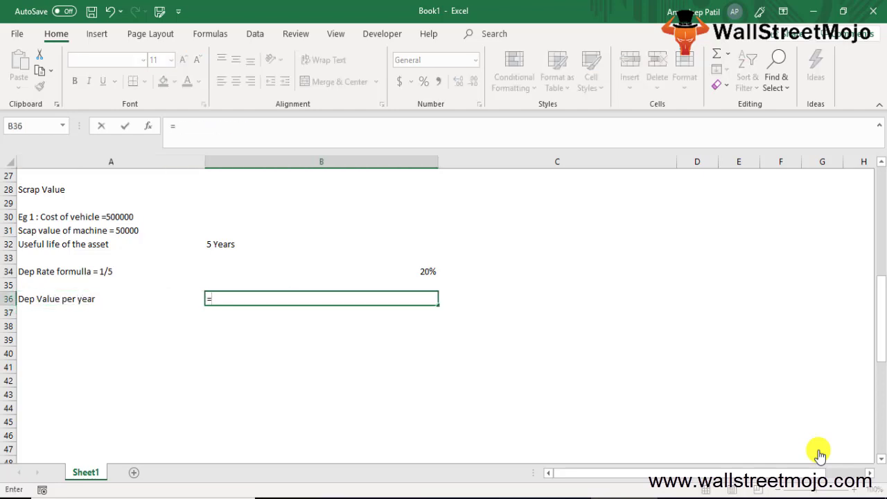
text((500000-50000)
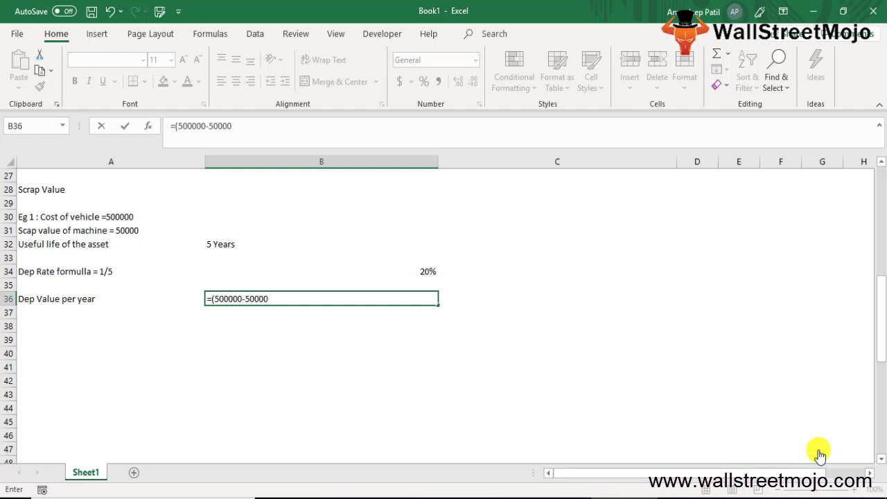
text()/5)
key(Return)
key(Up)
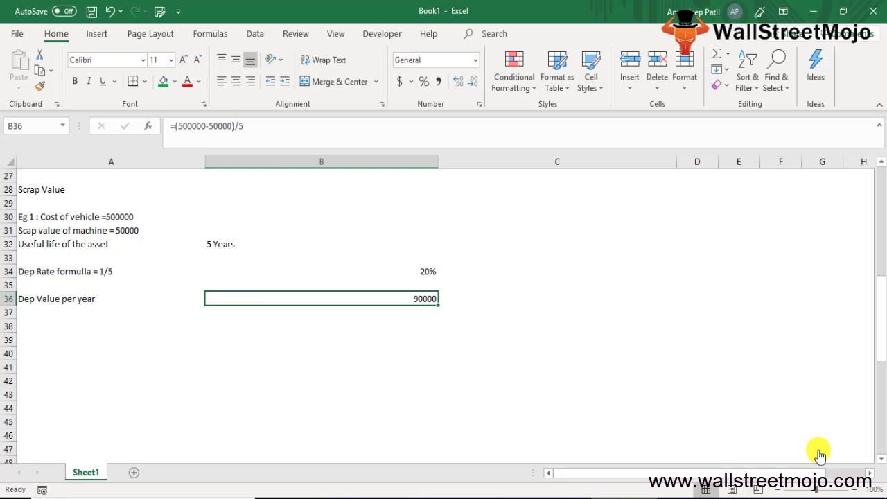
Enter the heading "Example 2" in cell A39.
key(Up)
key(Up)
key(Down)
key(Down)
key(Down)
key(Down)
key(Down)
key(Left)
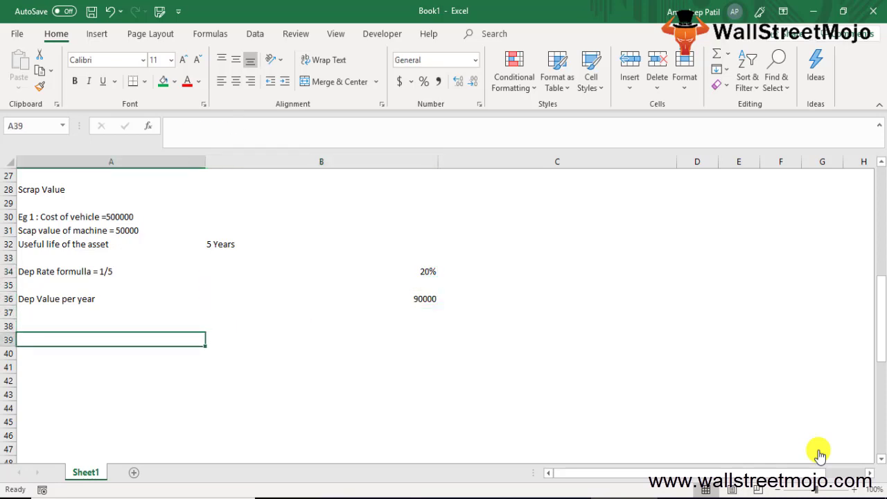
text(Example 2)
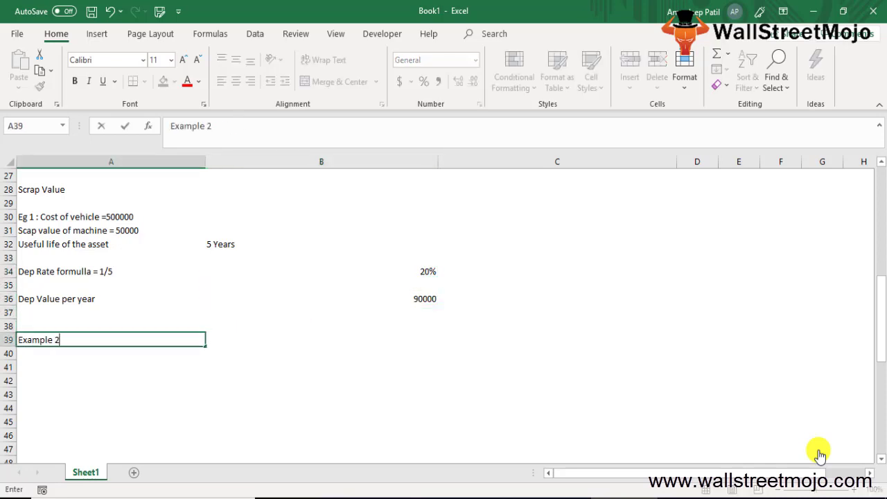
key(Return)
Enter "40 Unite of storage tanks" in cell A41 with the cost 100000 in B41.
key(Return)
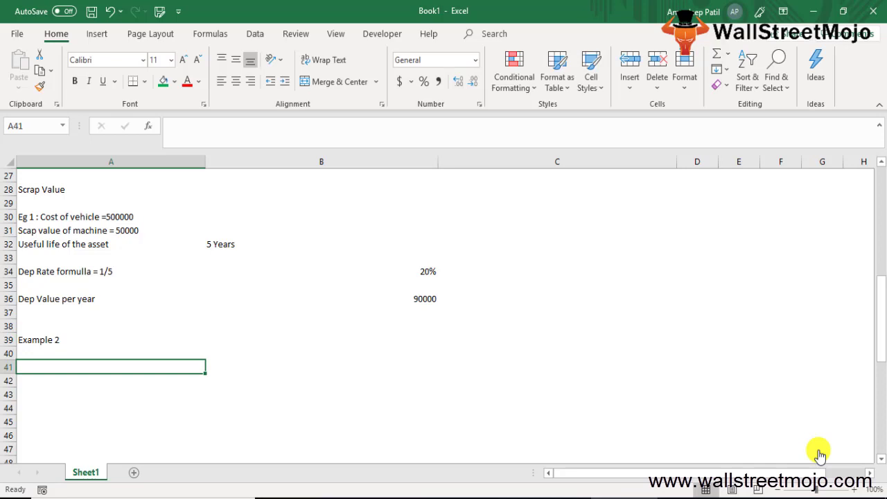
text(40)
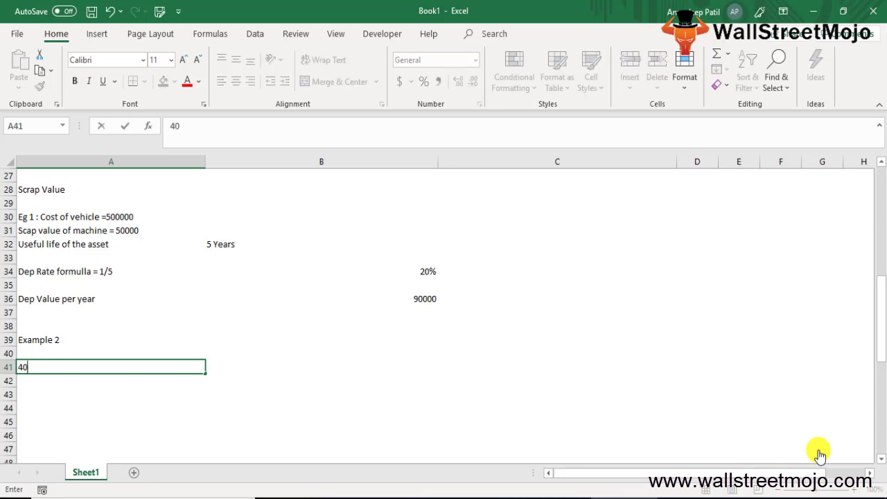
text( Unite of storage tanks)
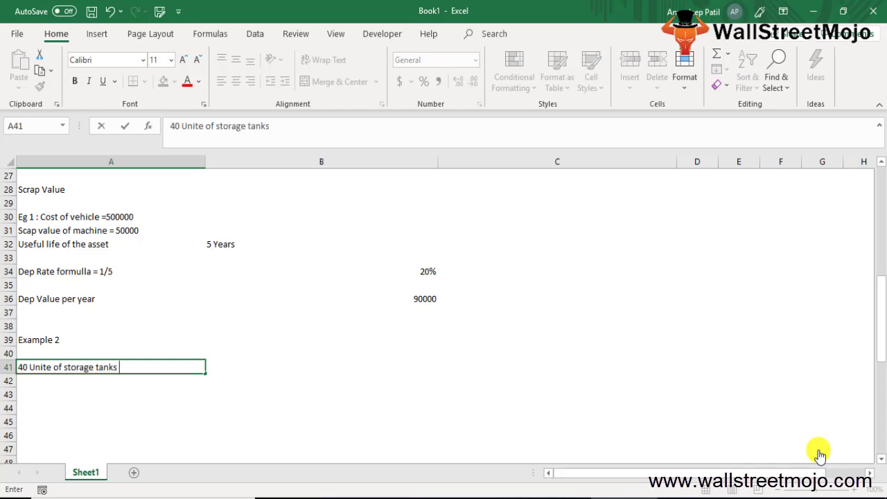
key(ctrl+Return)
key(Right)
text(100000)
key(Return)
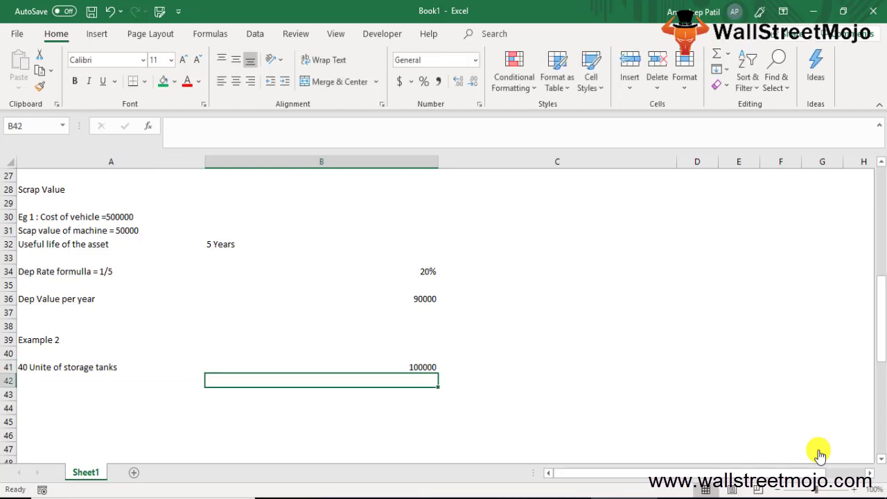
Enter "Useful life" in cell A43 with the value 10 in B43.
key(Down)
key(Left)
text(Useful life)
key(Right)
text(10)
key(Return)
Enter "Scrap value" in cell A44 with the value 11000 in B44.
key(Left)
text(Sc)
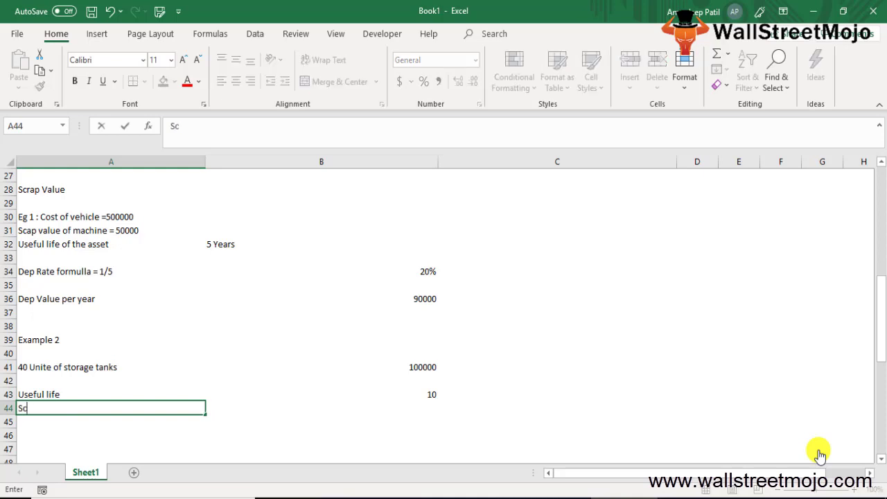
text(rap value)
key(Return)
key(Up)
key(Right)
text(110000)
key(Return)
key(Up)
text(11000)
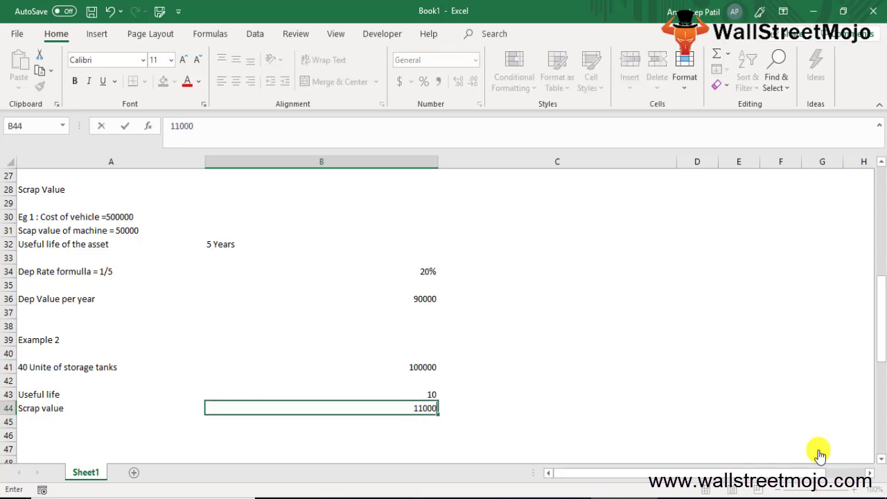
key(Return)
Enter the label "Double declining depreciation method" in cell A45 and select the adjacent cell B45.
key(Left)
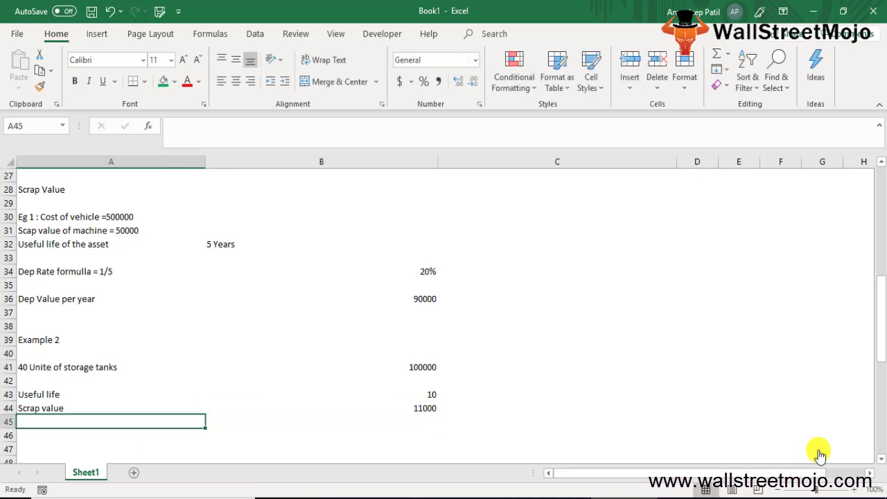
text(Double declining depreacia)
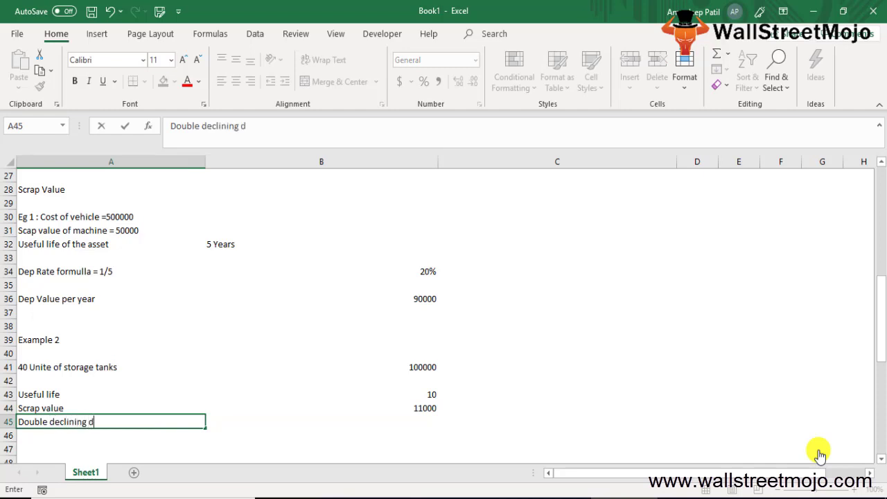
key(BackSpace)
key(BackSpace)
key(BackSpace)
key(BackSpace)
text(ciation method)
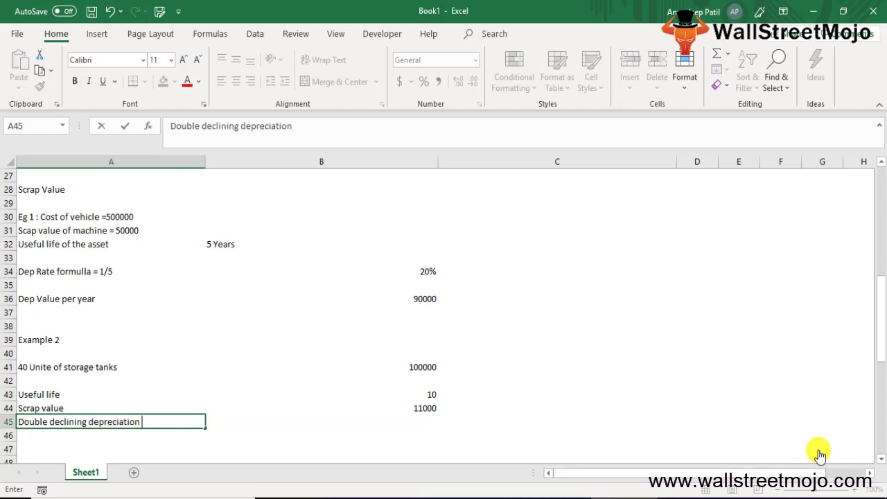
key(Return)
key(Up)
key(Right)
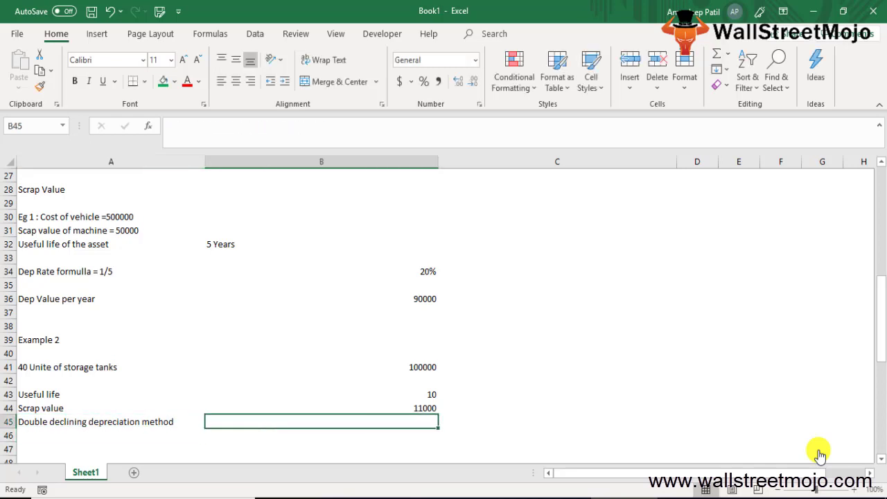
Enter the label "Dep rate formulla" in cell A47 and the formula =1/10 in B47.
key(Down)
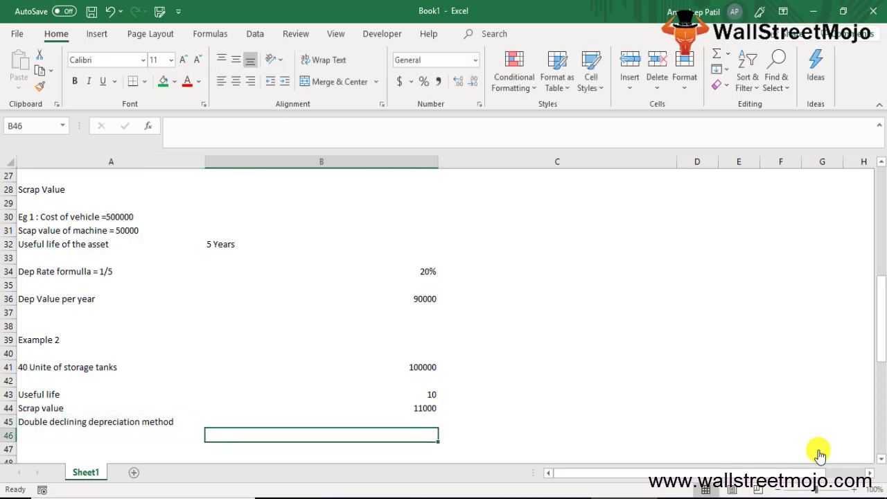
key(Left)
key(Down)
text(Dep rate foru)
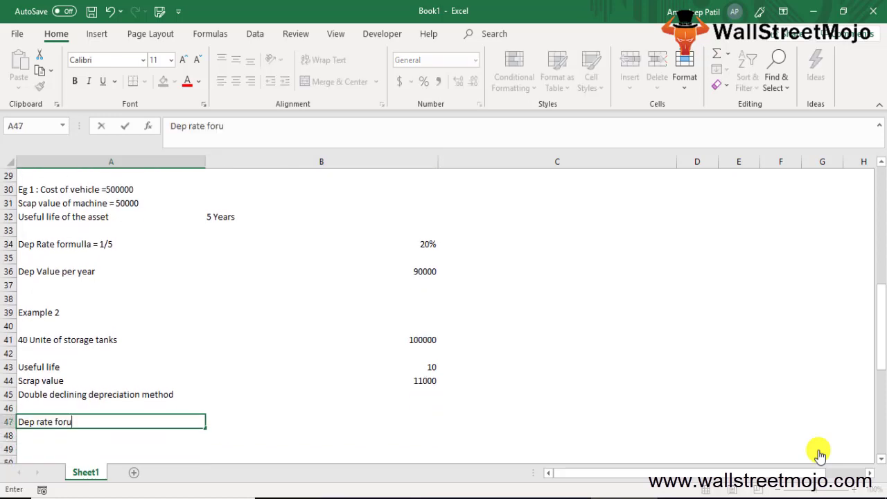
key(BackSpace)
text(mulla)
key(Tab)
text(=1/)
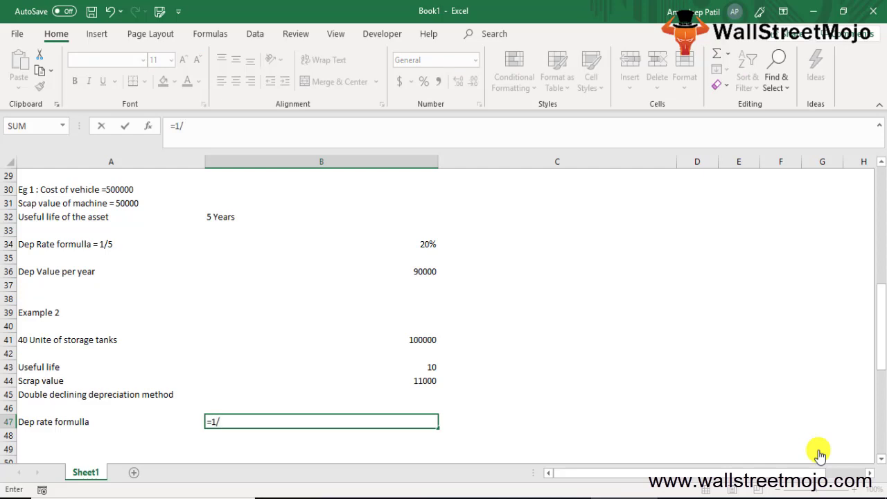
text(5)
key(BackSpace)
text(10)
key(ctrl+Return)
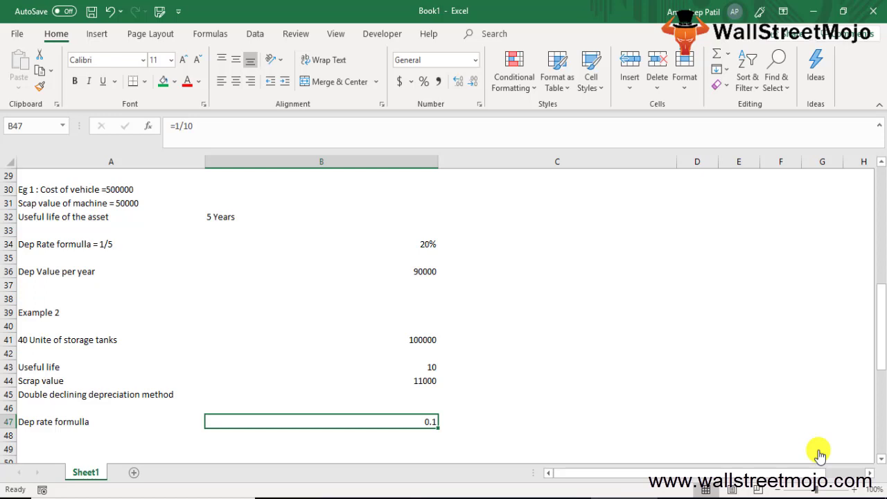
Enter the doubled rate in cell B48 with the formula =10*2.
key(Down)
key(Up)
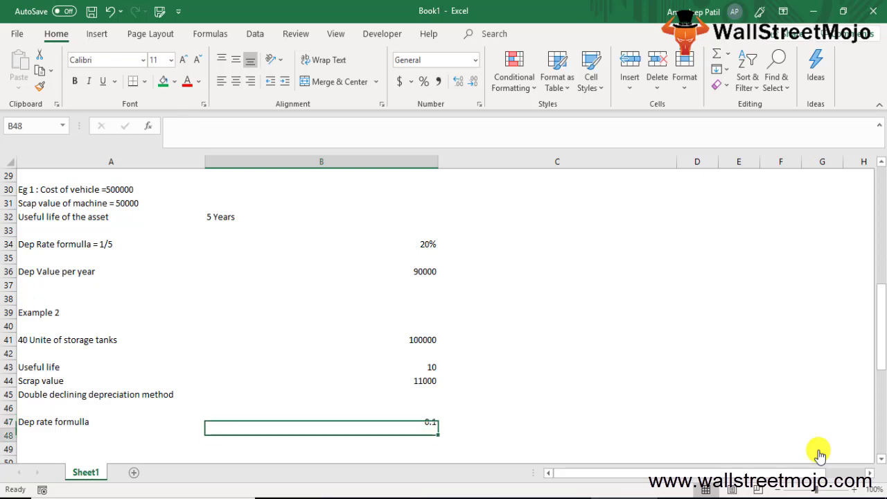
key(Down)
text(=10*)
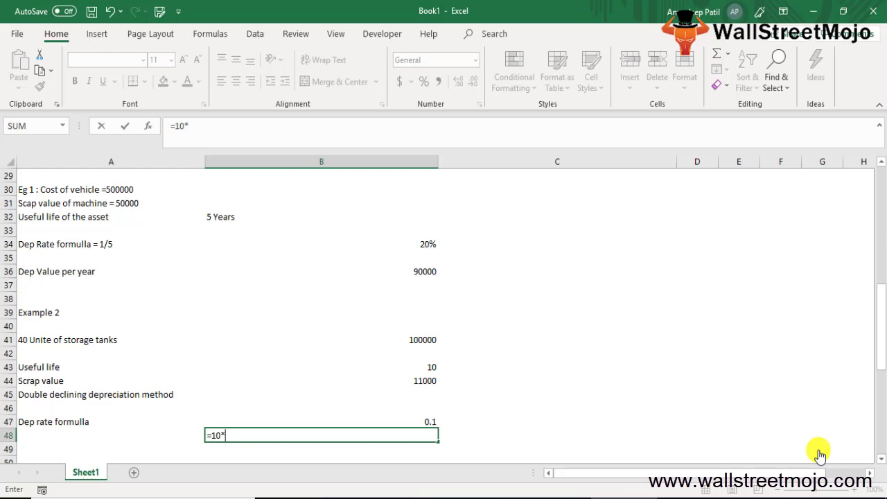
text(2)
key(Return)
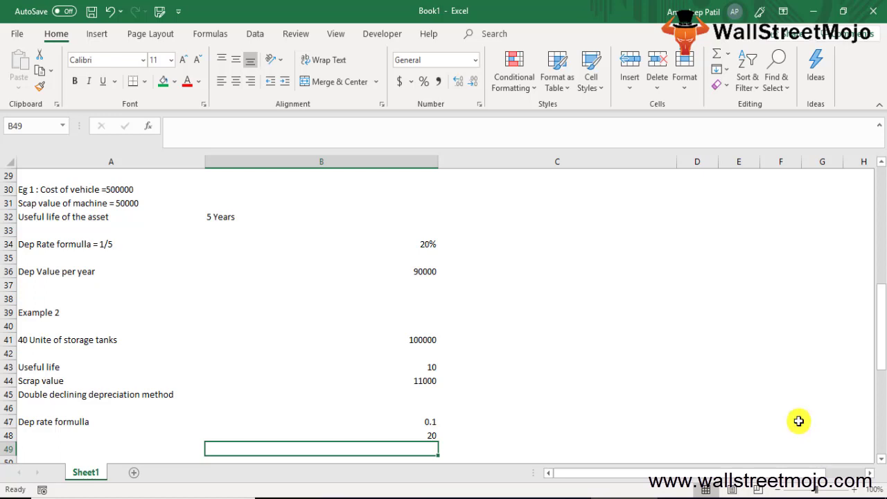
Start the depreciation schedule in row 53 with the year 2019 in A53, 100000 in B53 and 20% in C53.
scroll(235, 430, down, 2)
click(112, 425)
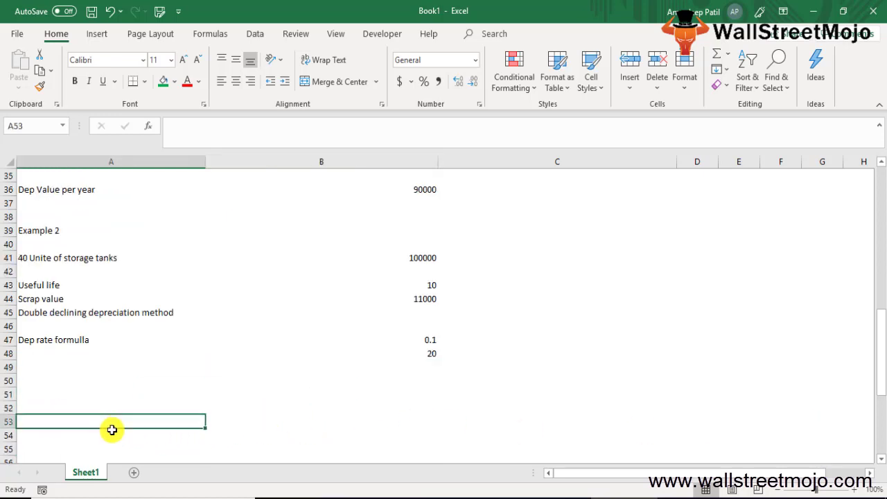
text(10000)
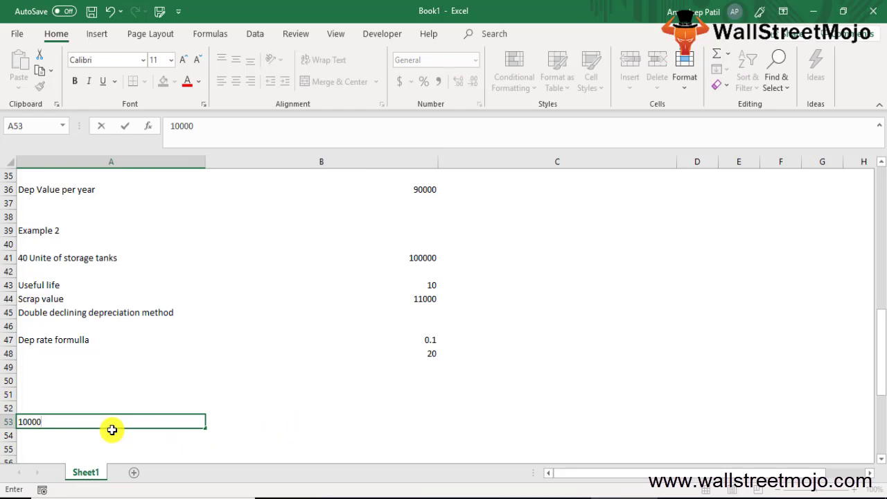
key(Escape)
text(2019)
key(Return)
click(112, 427)
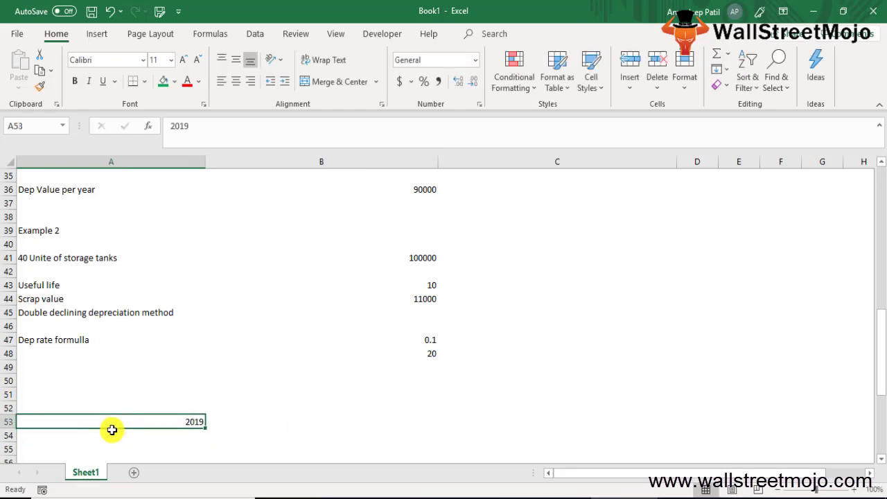
key(Tab)
text(100000)
key(Tab)
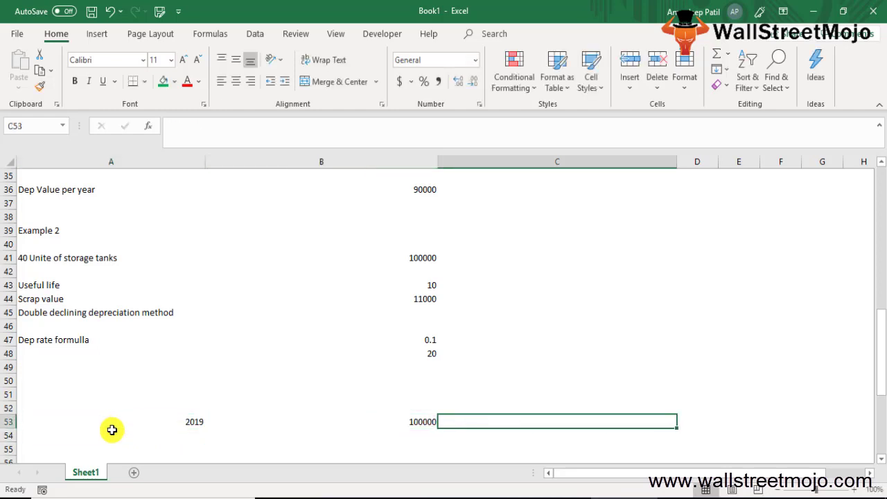
text(20%)
key(Return)
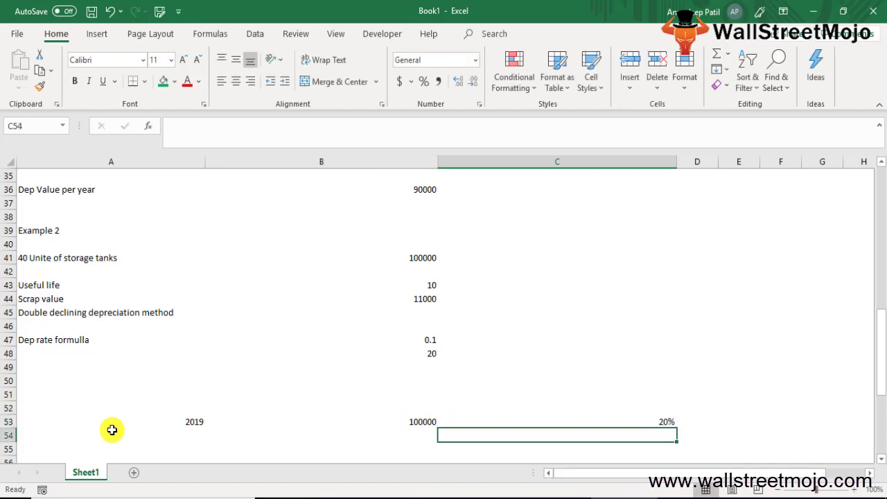
Calculate the 2019 depreciation in cell D53 with the formula =B53*C53.
key(Up)
key(Right)
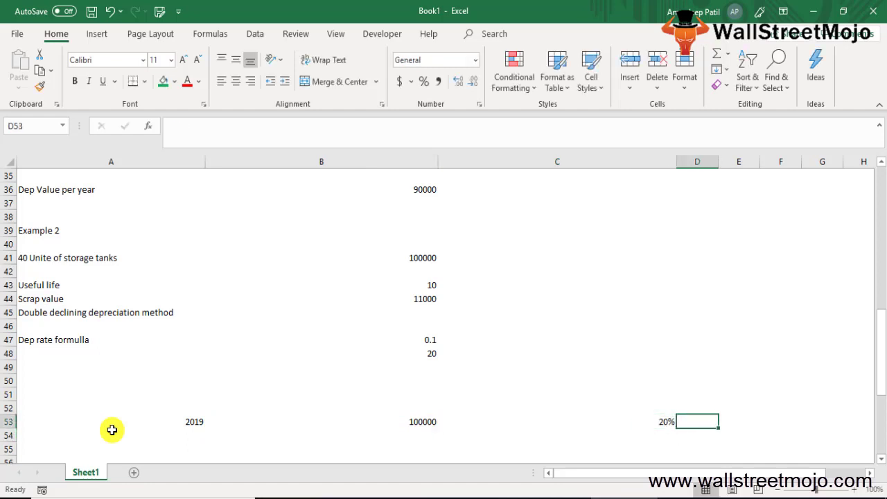
text(=)
key(Left)
key(Left)
text(*)
key(Left)
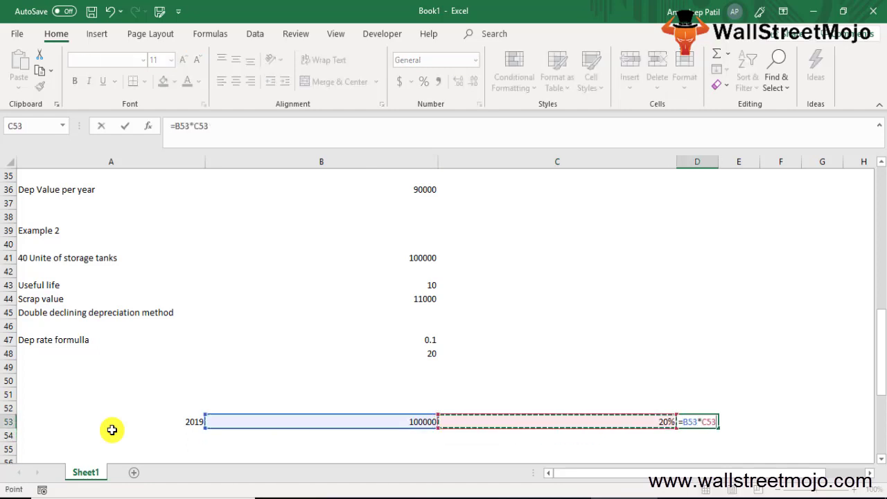
key(Return)
Calculate the 2019 closing value in cell E53 by subtracting the depreciation in D53 from B53.
key(Up)
key(Right)
text(=)
key(Left)
key(Left)
key(Left)
text(-)
key(Left)
key(Left)
key(Right)
key(Return)
Carry the 2019 closing value into cell B54 as the next opening value with the formula =E53.
key(Up)
text(=)
key(Escape)
key(Left)
key(Left)
click(111, 430)
key(Right)
text(=)
key(Up)
key(Right)
key(Right)
key(Right)
key(Return)
Fill the rate, depreciation and closing value cells C53:E53 down into row 54.
key(Up)
key(Up)
key(Right)
key(shift+Down)
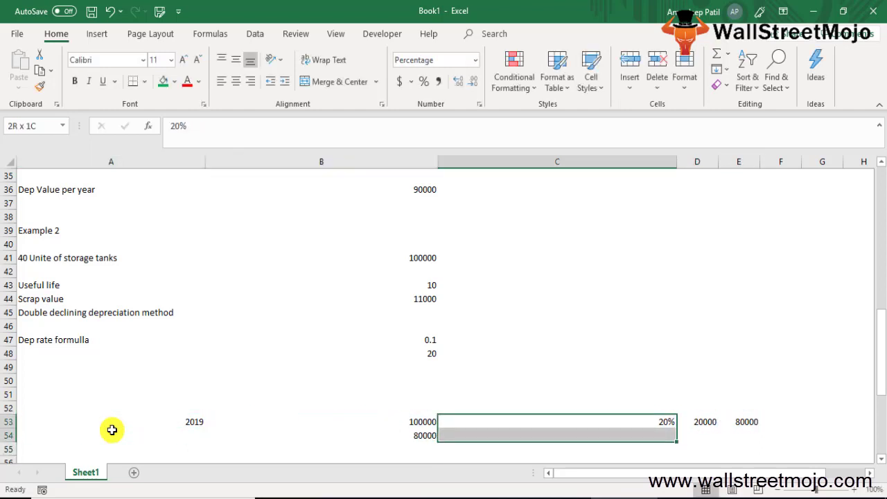
key(shift+Right)
key(shift+Right)
key(ctrl+d)
Enter the year 2020 in cell A54.
key(Down)
key(Left)
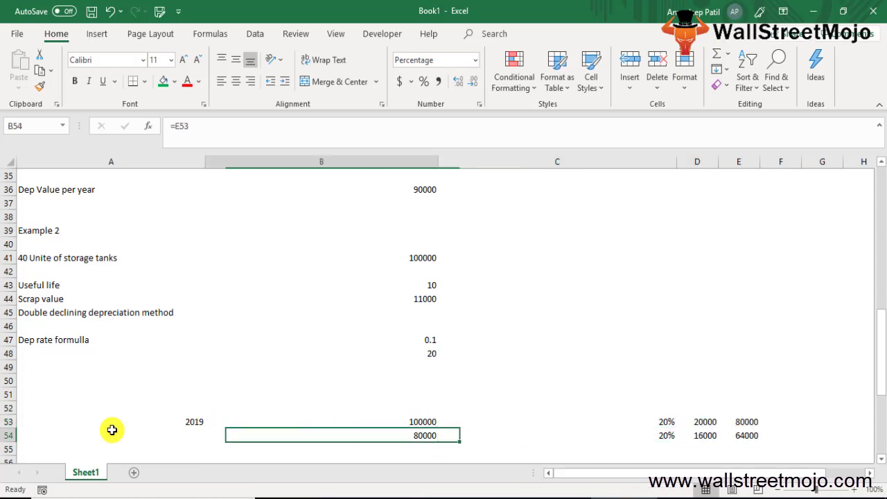
key(Left)
text(2020)
key(ctrl+Return)
Try to fill the whole 2020 row, A54:E54, down through row 66.
key(shift+Right)
key(shift+Right)
key(shift+Right)
key(shift+Right)
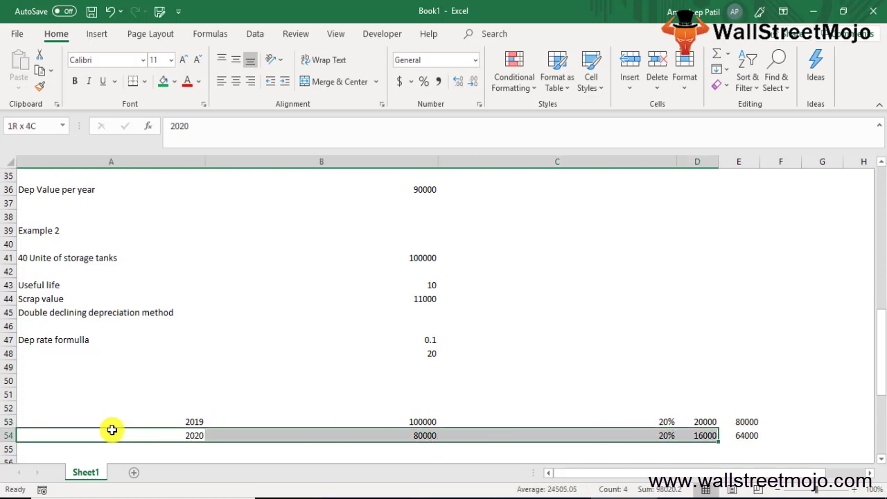
key(shift+Down)
key(shift+Down)
key(shift+Down)
key(shift+Down)
key(shift+Down)
key(shift+Down)
key(shift+Down)
key(shift+Down)
key(shift+Down)
key(shift+Down)
key(shift+Down)
key(shift+Down)
key(ctrl+d)
Check the filled schedule rows, then undo the fill below the 2020 row.
key(Down)
key(Down)
key(Down)
key(Down)
key(Down)
key(Down)
key(Down)
key(Right)
key(Up)
key(Up)
key(Down)
key(Down)
key(Down)
key(Up)
key(Up)
key(Up)
key(Up)
key(Up)
key(Up)
key(Right)
key(Down)
key(Down)
key(Down)
key(Down)
key(Down)
key(Down)
key(Down)
key(Down)
key(Down)
key(ctrl+z)
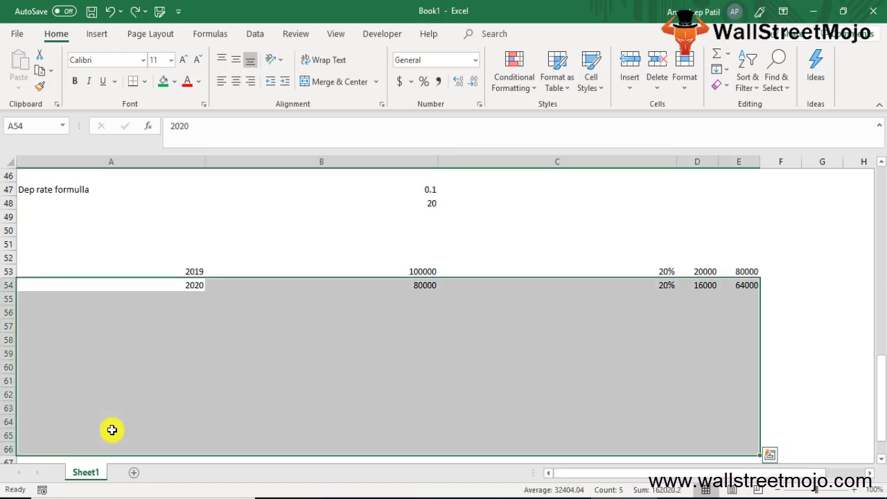
Extend the 2019–2020 year series in column A down to 2028 in A62.
key(Down)
key(Up)
key(Up)
key(shift+Down)
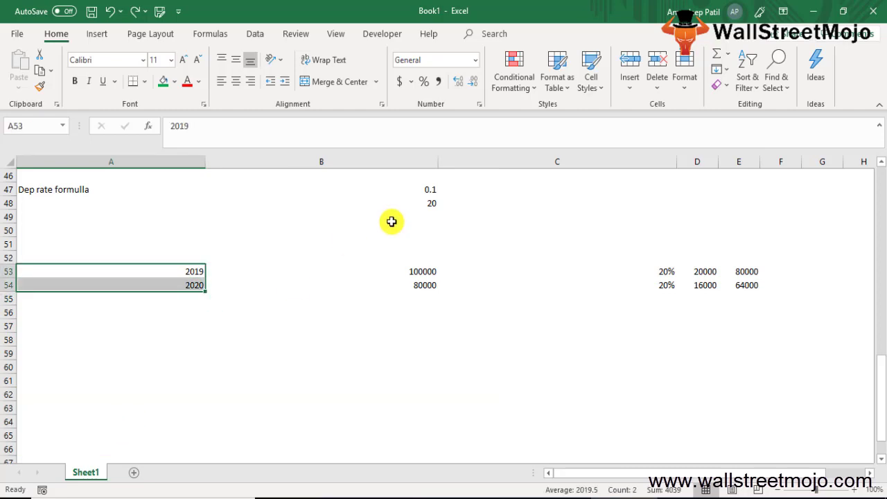
drag(206, 292, 204, 397)
Copy the 2020 row's opening value, rate, depreciation and closing value into rows 55 and 56.
click(382, 313)
key(Up)
key(Up)
key(Up)
key(Up)
key(Down)
key(Down)
key(Down)
key(ctrl+v)
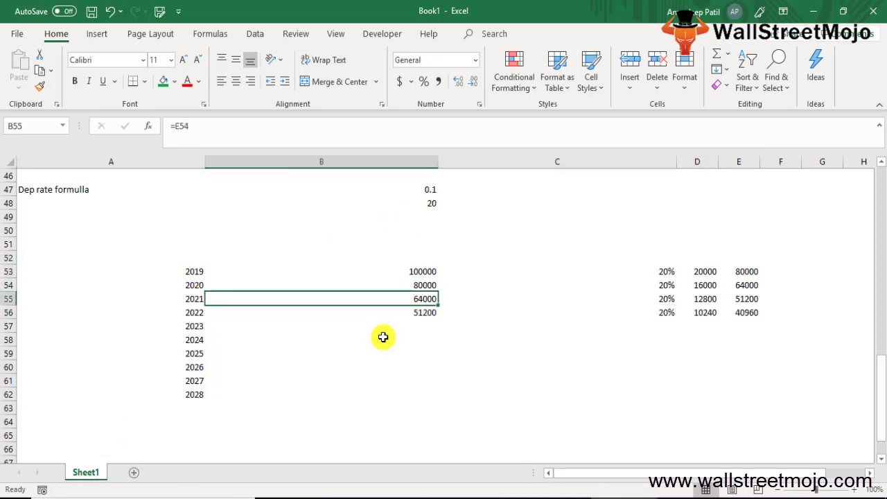
Paste the copied schedule formulas into columns B to E for the remaining years, through 2028 in row 62.
key(Down)
key(shift+Down)
key(shift+Down)
key(shift+Down)
key(shift+Down)
key(shift+Down)
key(shift+Down)
key(shift+Right)
key(shift+Right)
key(shift+Right)
key(ctrl+v)
Reduce the displayed decimals of the schedule values in B58:E62 to whole numbers.
key(ctrl+Down)
key(shift+Right)
key(shift+Right)
drag(384, 338, 382, 337)
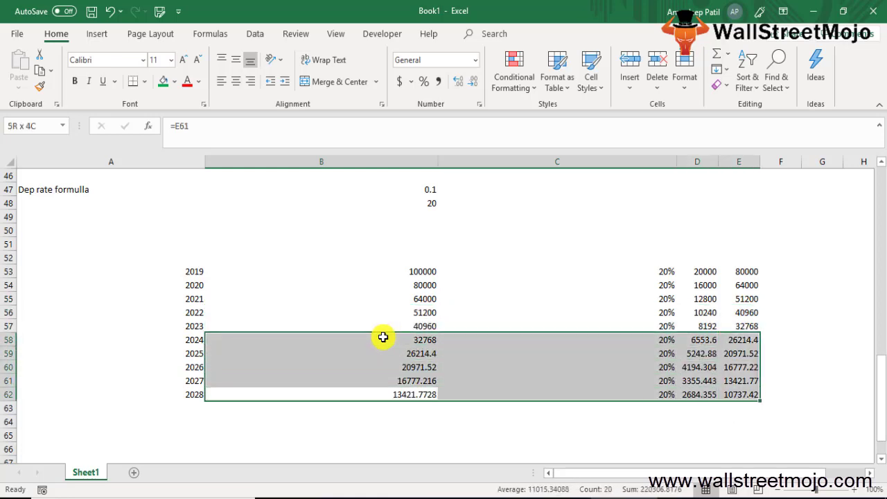
click(473, 81)
Restore the percentage format of the depreciation rates in C58:C62.
click(611, 431)
key(Up)
key(Up)
key(Up)
key(Right)
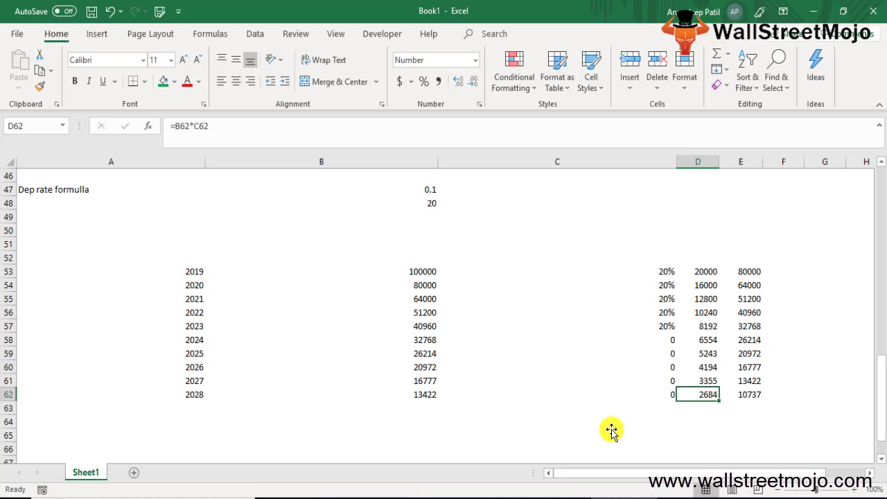
key(Up)
key(ctrl+z)
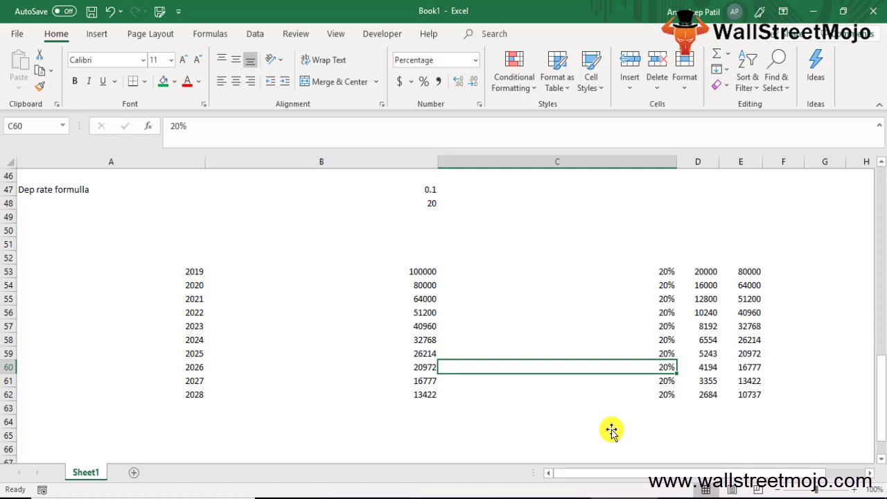
Set the 2019 opening value in B53 to 400000.
key(Up)
key(Left)
key(ctrl+Up)
text(400000)
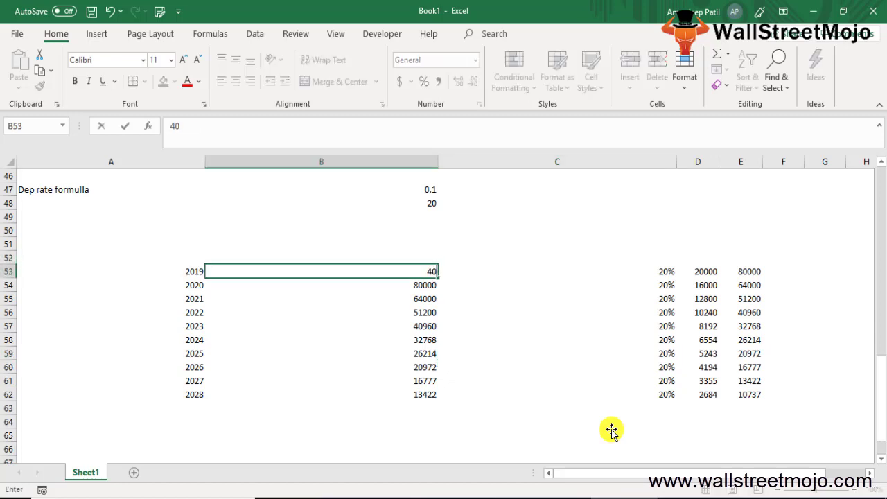
key(Return)
key(Down)
key(Down)
key(Down)
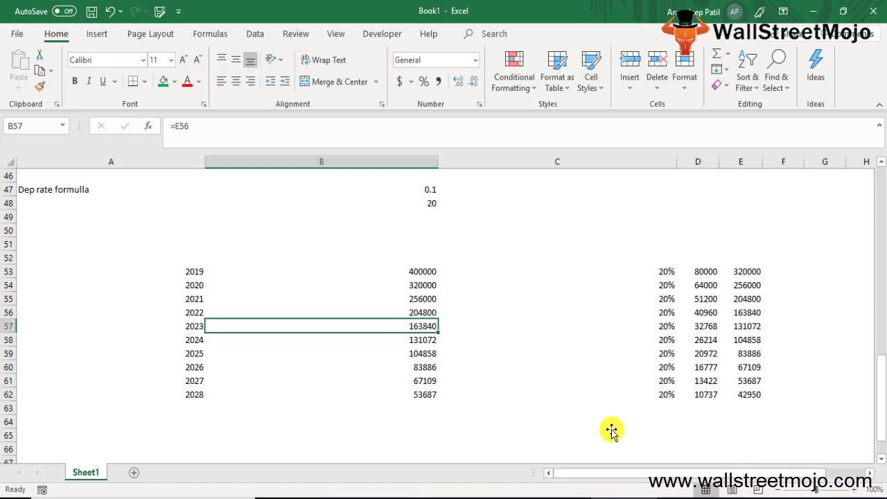
Enter "Advantages" in A71, "1. Spread the cost of investment in fixed asset across the useful life" in A72 and "2. Correct market value" in A74.
scroll(236, 405, down, 7)
click(132, 231)
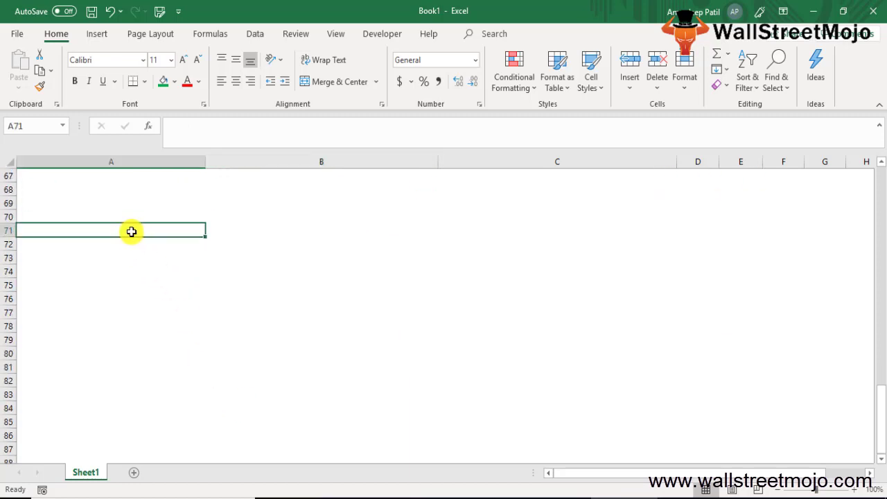
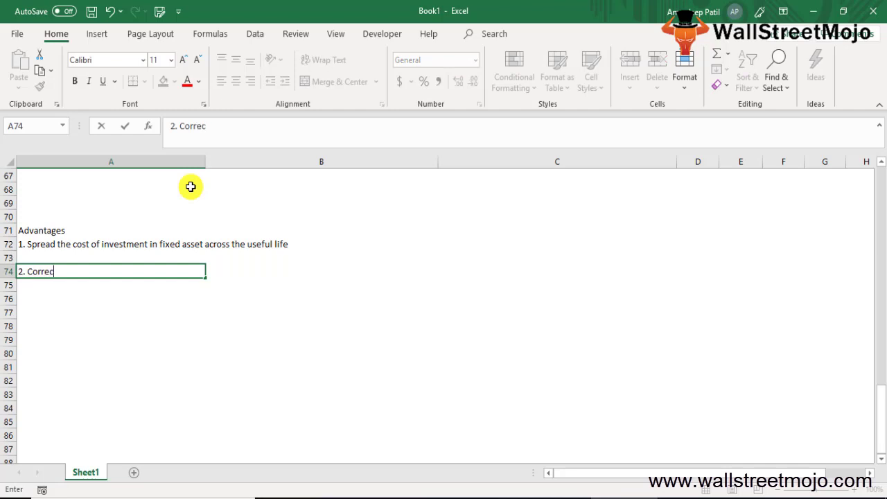
text(bva)
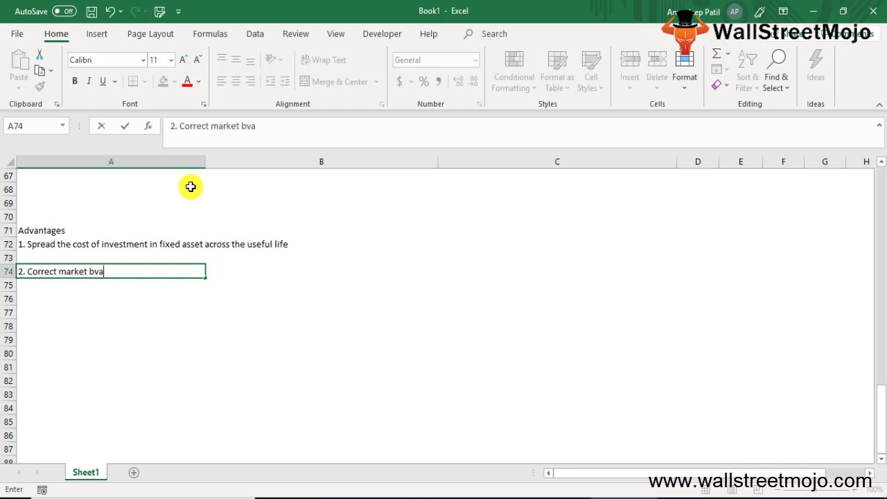
key(BackSpace)
key(BackSpace)
key(BackSpace)
text(value)
key(Return)
Add the third advantage, "3. Tax savings for the company", in A76.
key(Return)
text(3. Tax s)
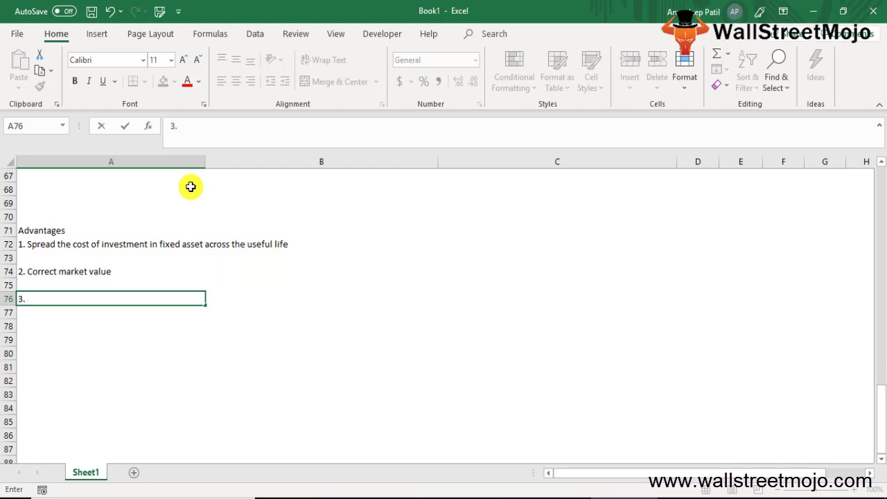
text(avings for the company)
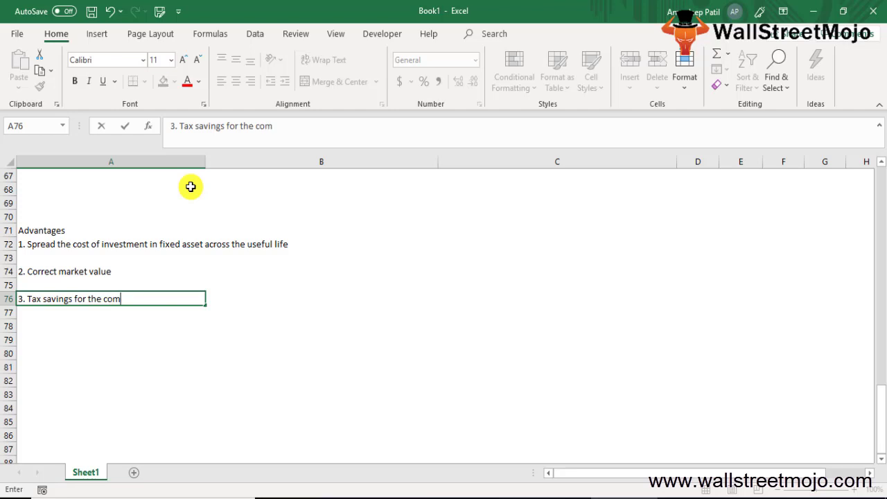
key(Return)
Enter the heading "Limitation" in A78 and the first limitation, "1. Constant", in A80.
key(Return)
text(Limitation)
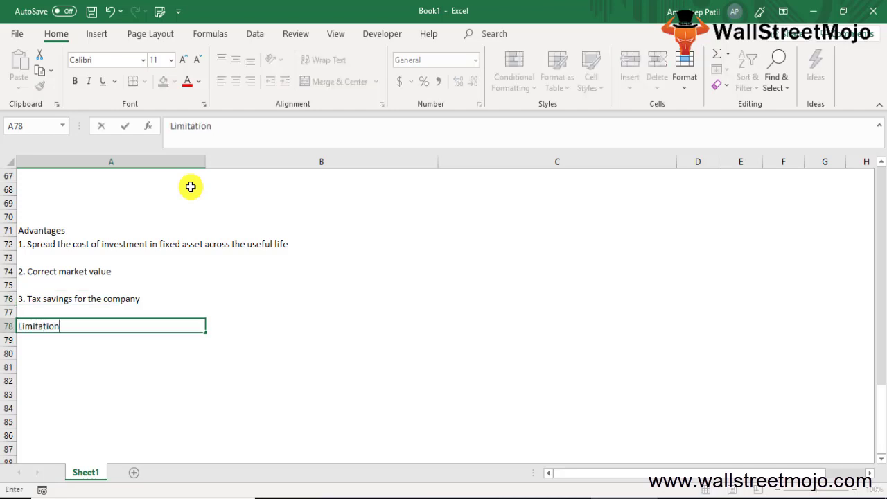
key(Return)
key(Return)
text(1.)
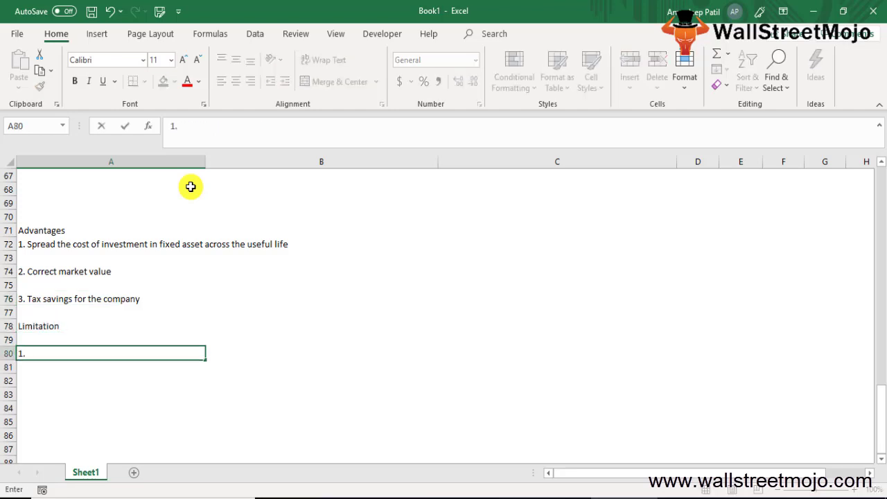
text( Constant)
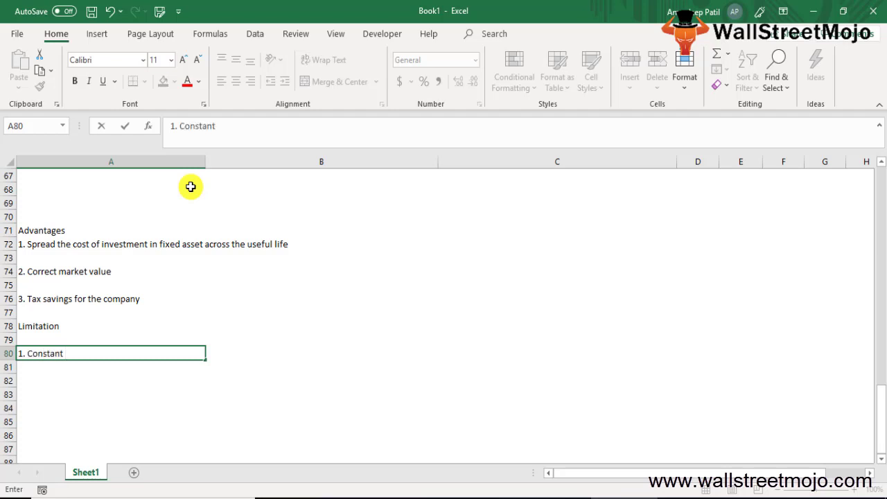
key(Return)
key(Up)
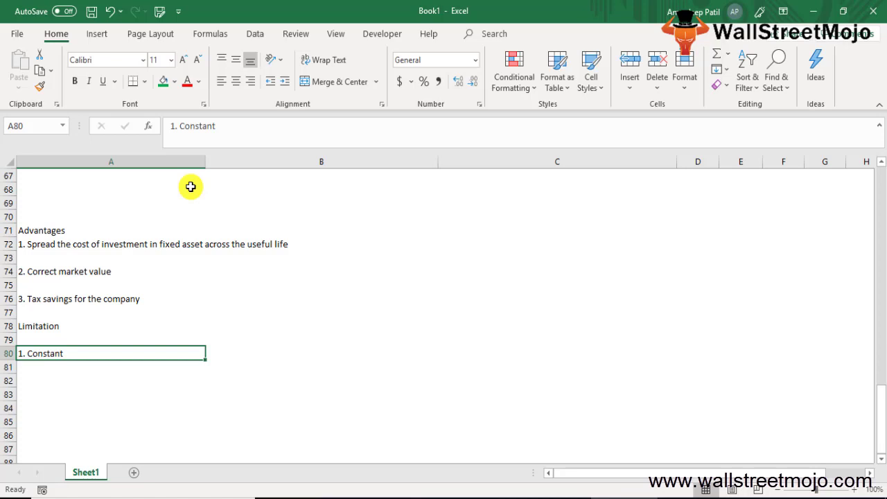
Add the second limitation, "2. IT asset Actual depreciation", in A82.
key(Down)
key(Down)
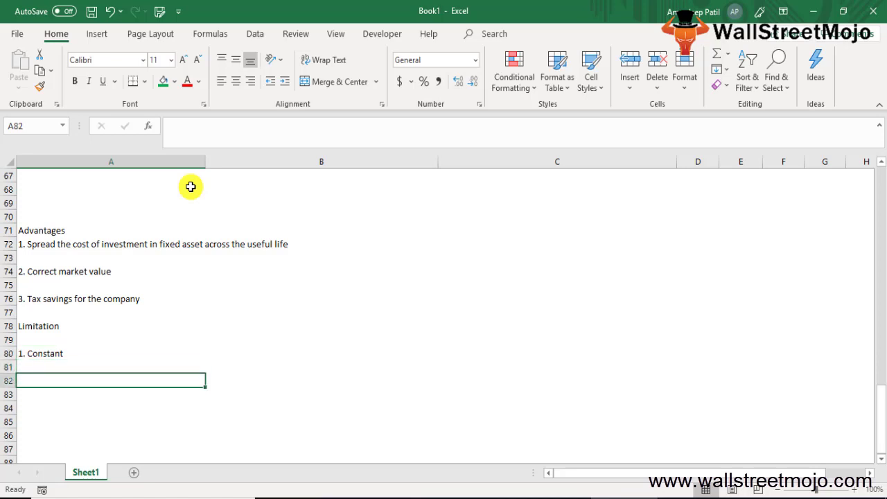
text(2. )
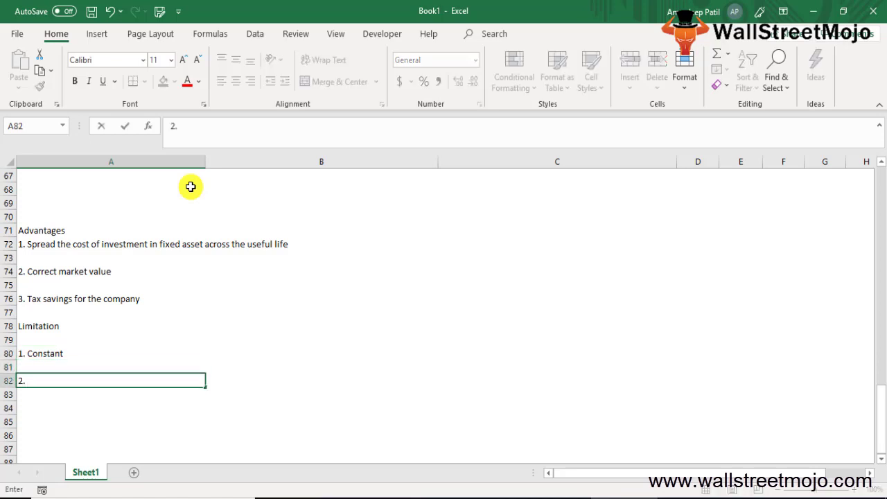
text(IT asset Actual depreciation)
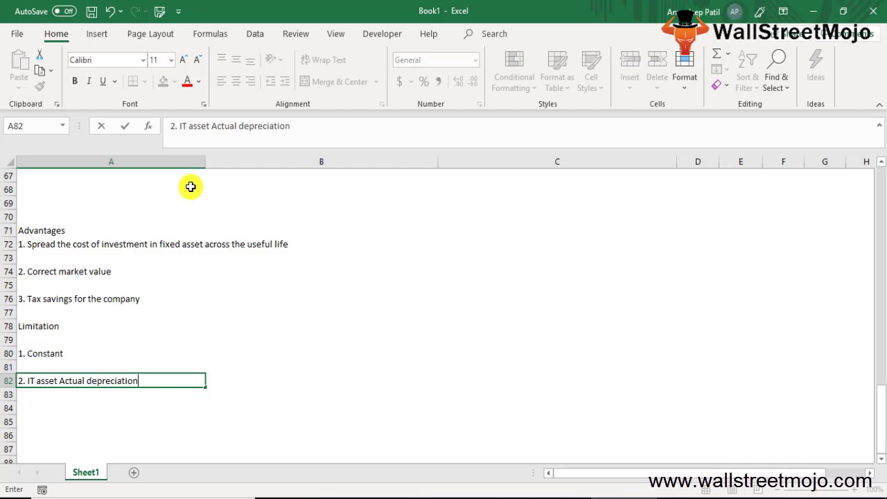
key(Return)
Enter the heading "Conclusion" in A84 and move on to cell A86.
key(Return)
text(C)
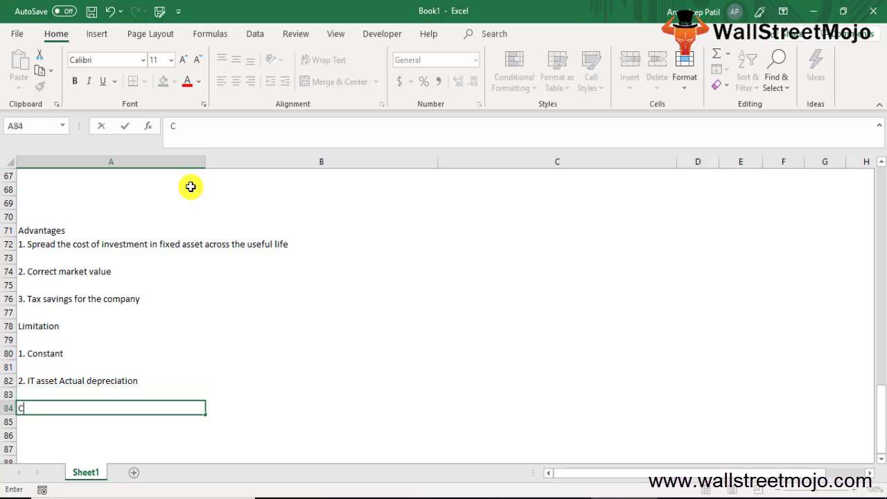
text(onclusion)
key(Return)
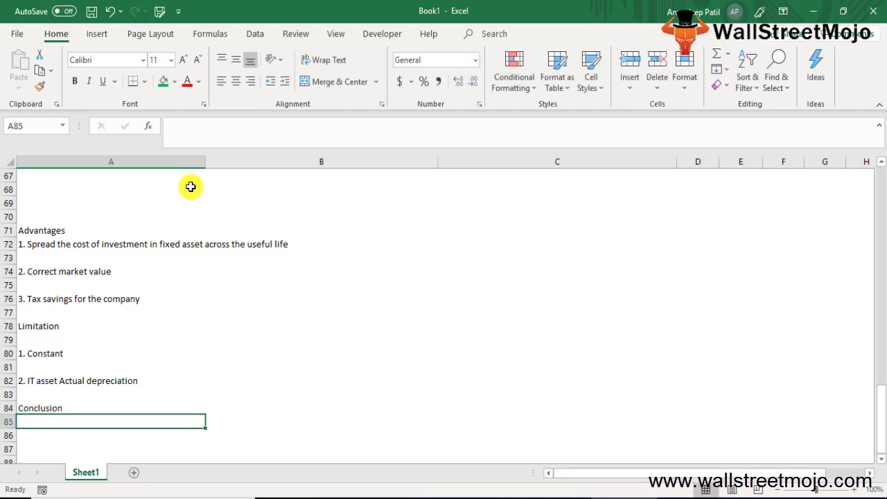
key(Return)
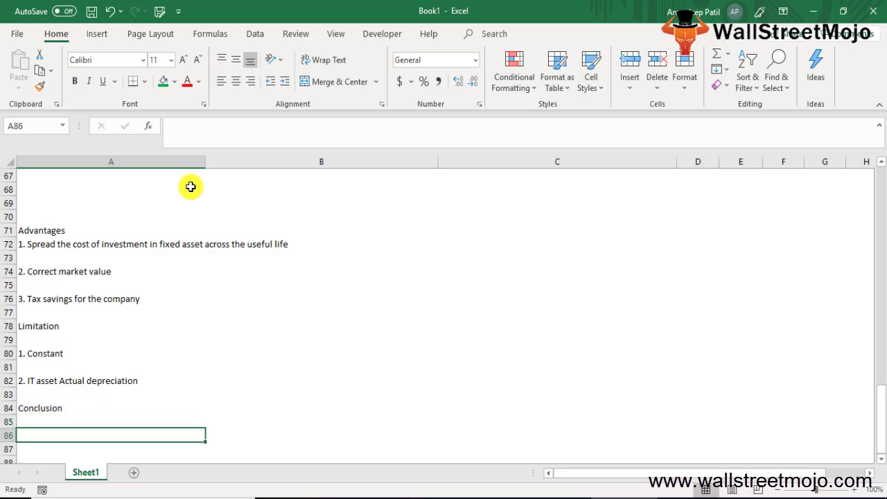